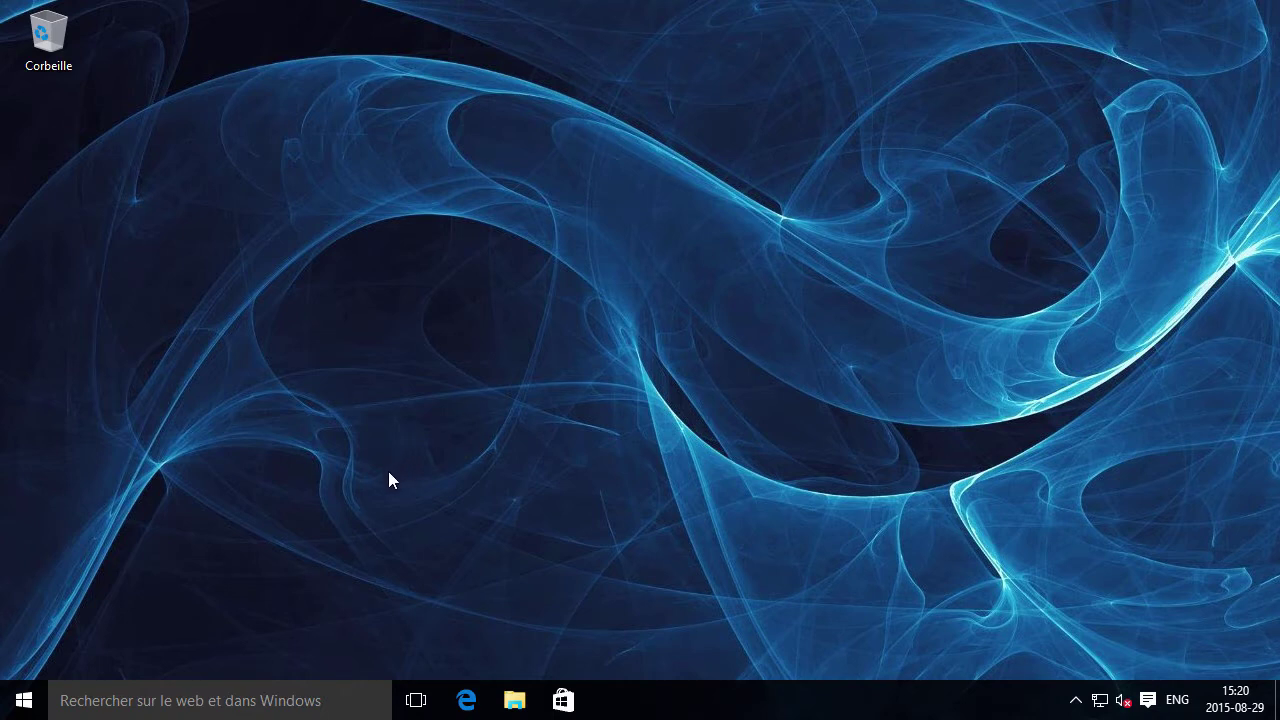
- Search for "calc" in the taskbar search box and dismiss the results without opening anything
{"action": "left_click", "coordinate": [150, 701]}
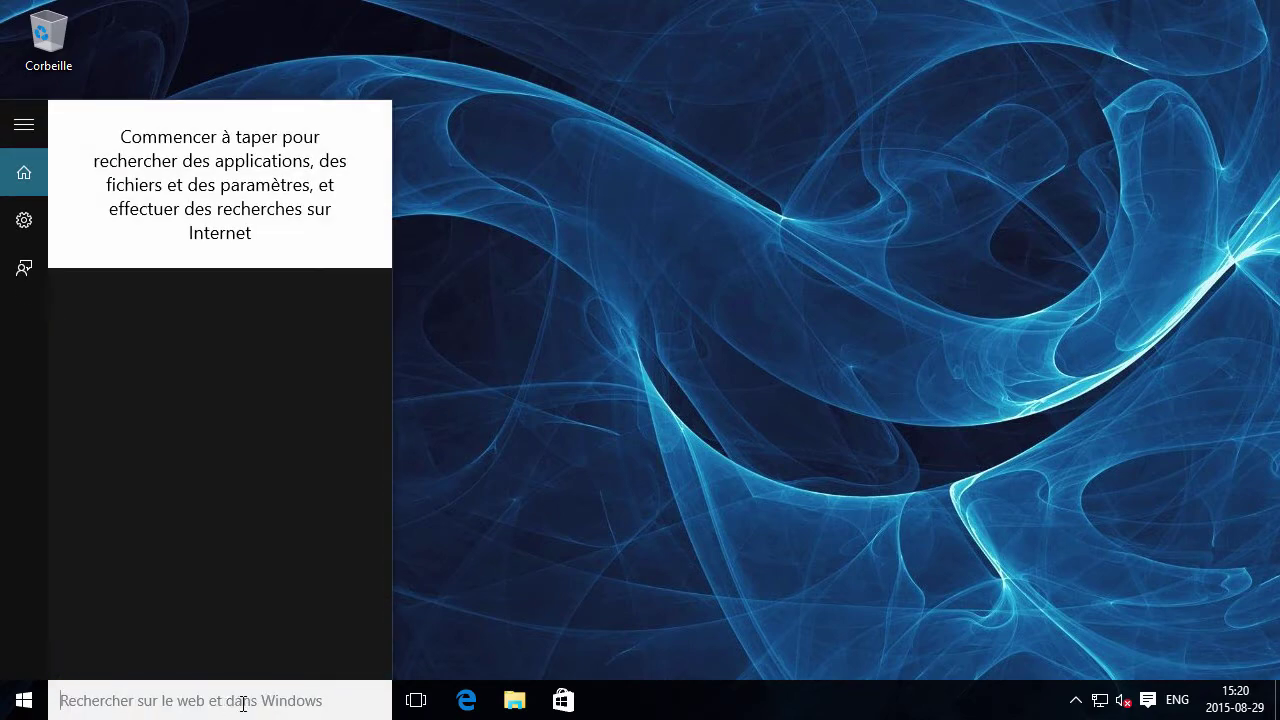
{"action": "type", "text": "calc"}
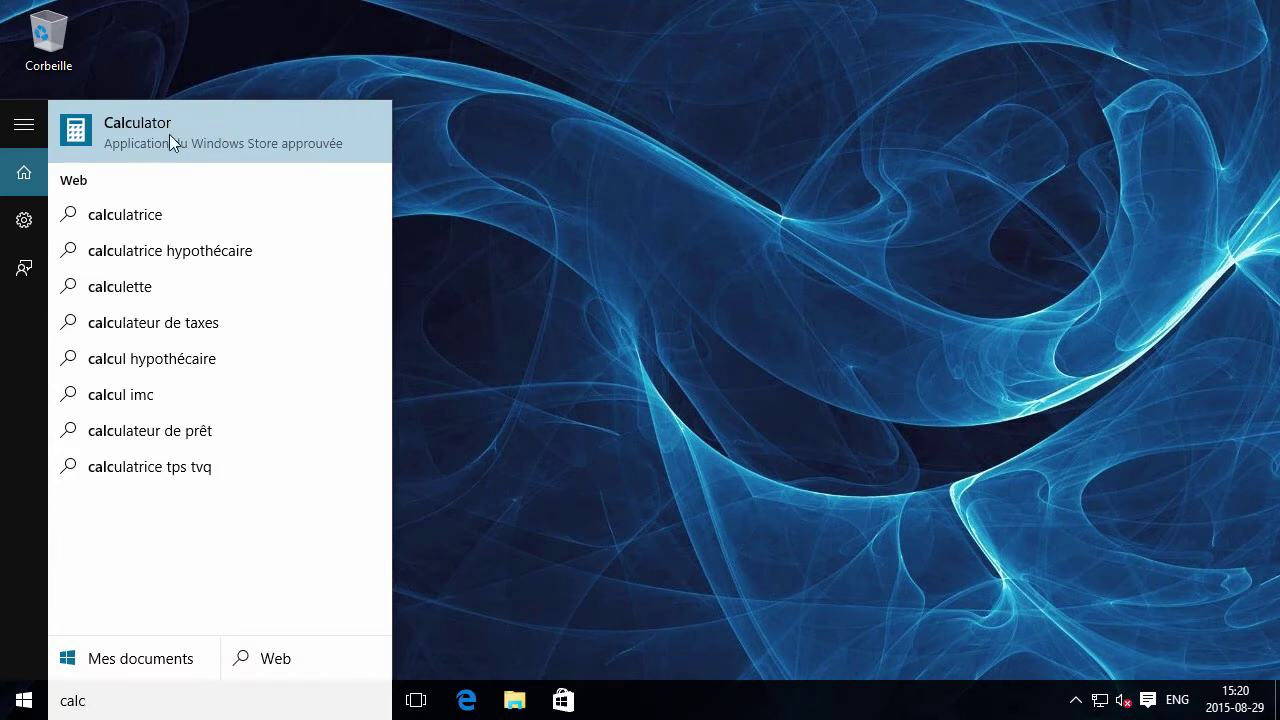
{"action": "left_click", "coordinate": [562, 137]}
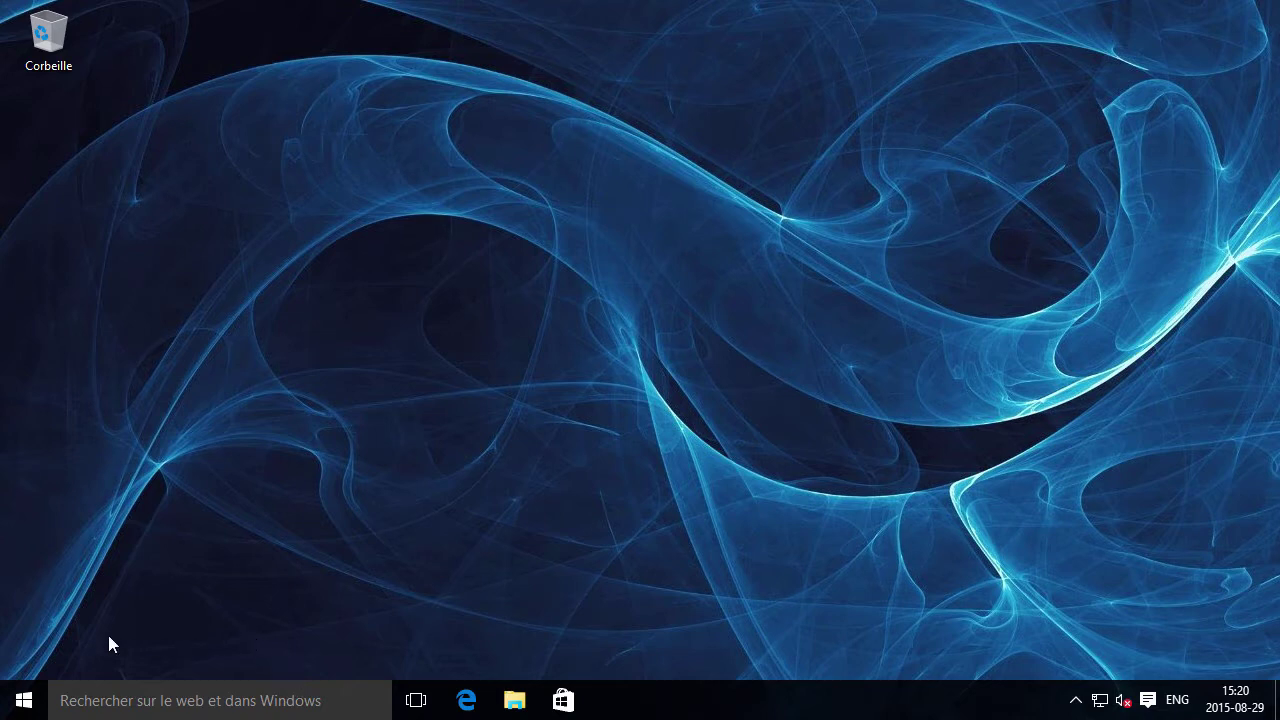
- Search for "calc" from the Start menu and dismiss the results
{"action": "left_click", "coordinate": [24, 700]}
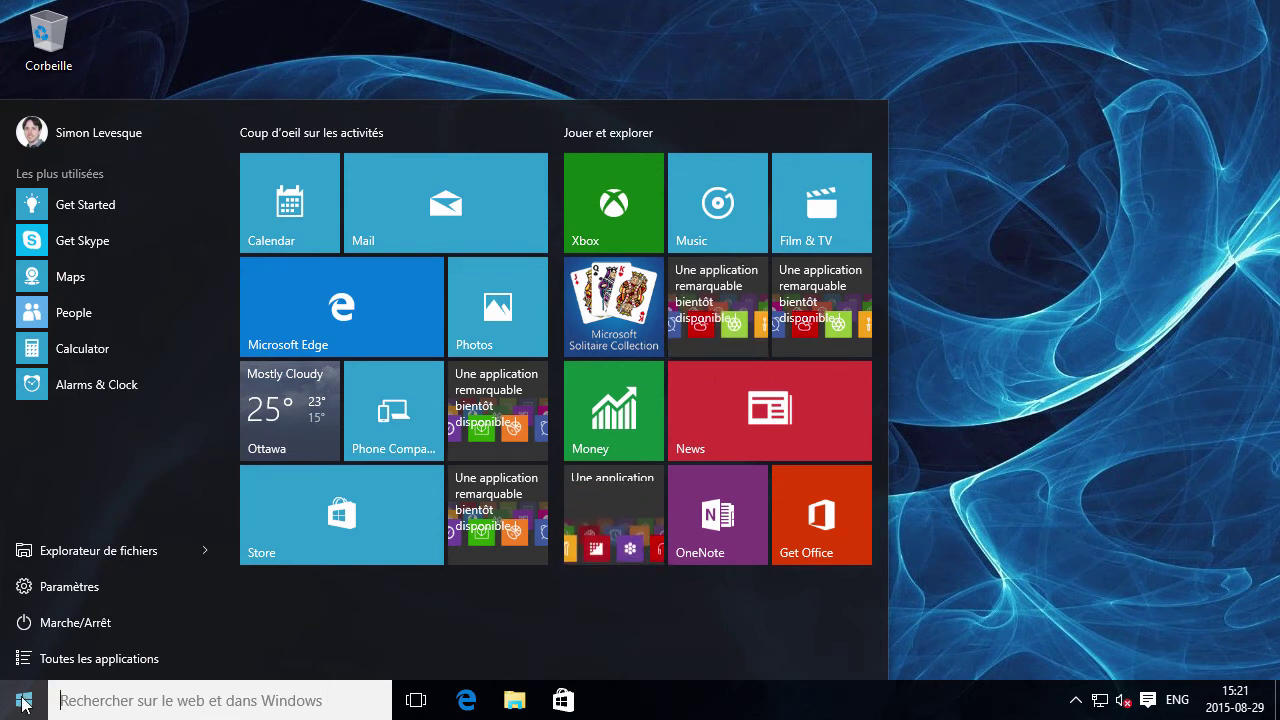
{"action": "type", "text": "calc"}
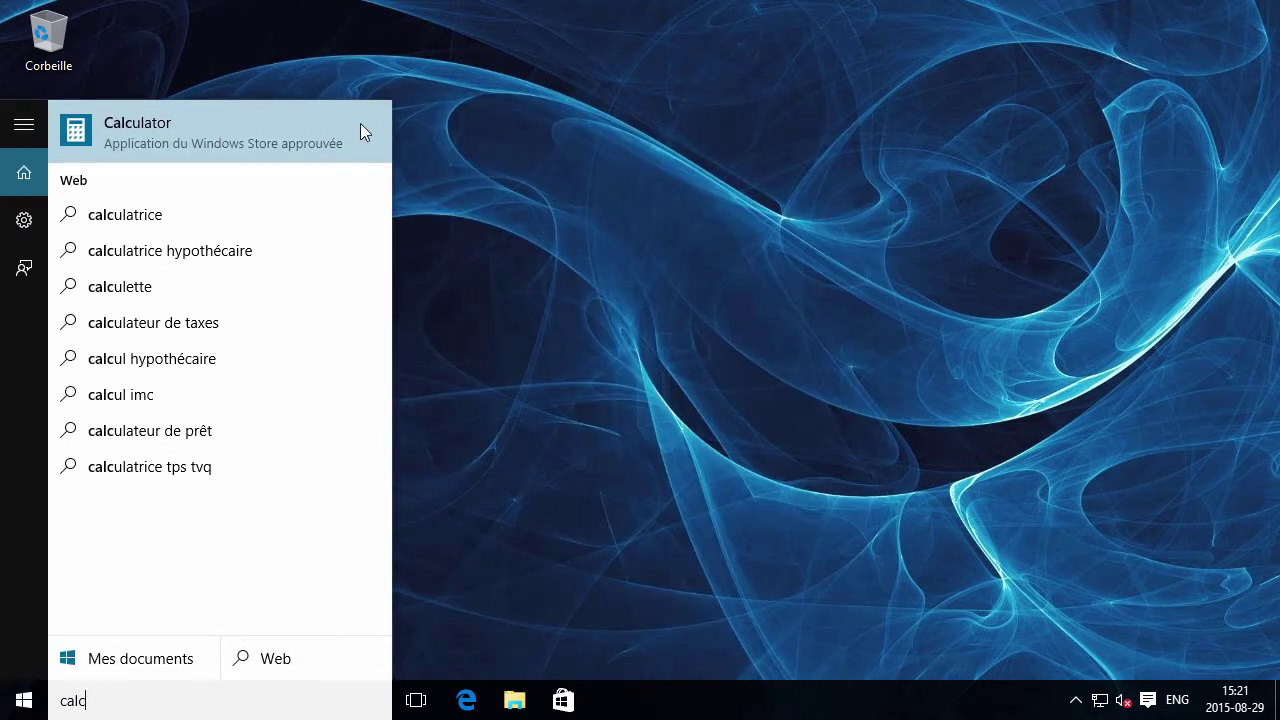
{"action": "left_click", "coordinate": [609, 291]}
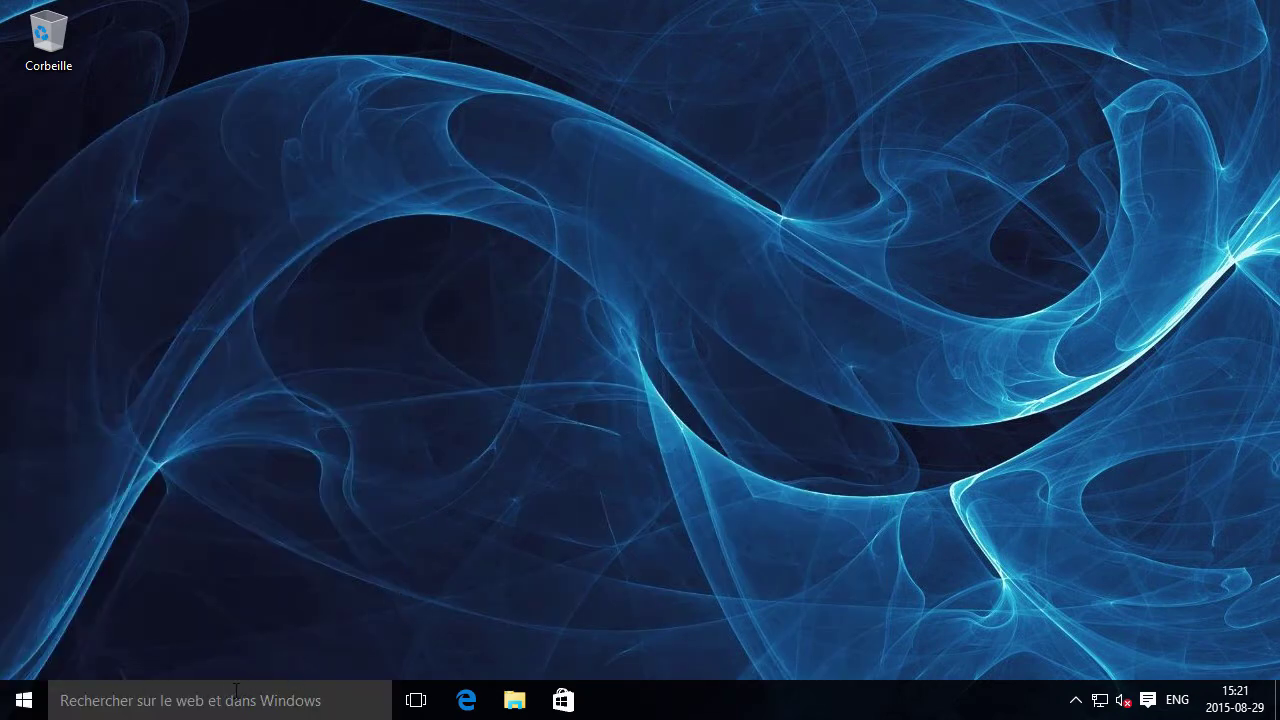
- Hide the search box on the taskbar by setting Rechercher to Masquée
{"action": "right_click", "coordinate": [643, 707]}
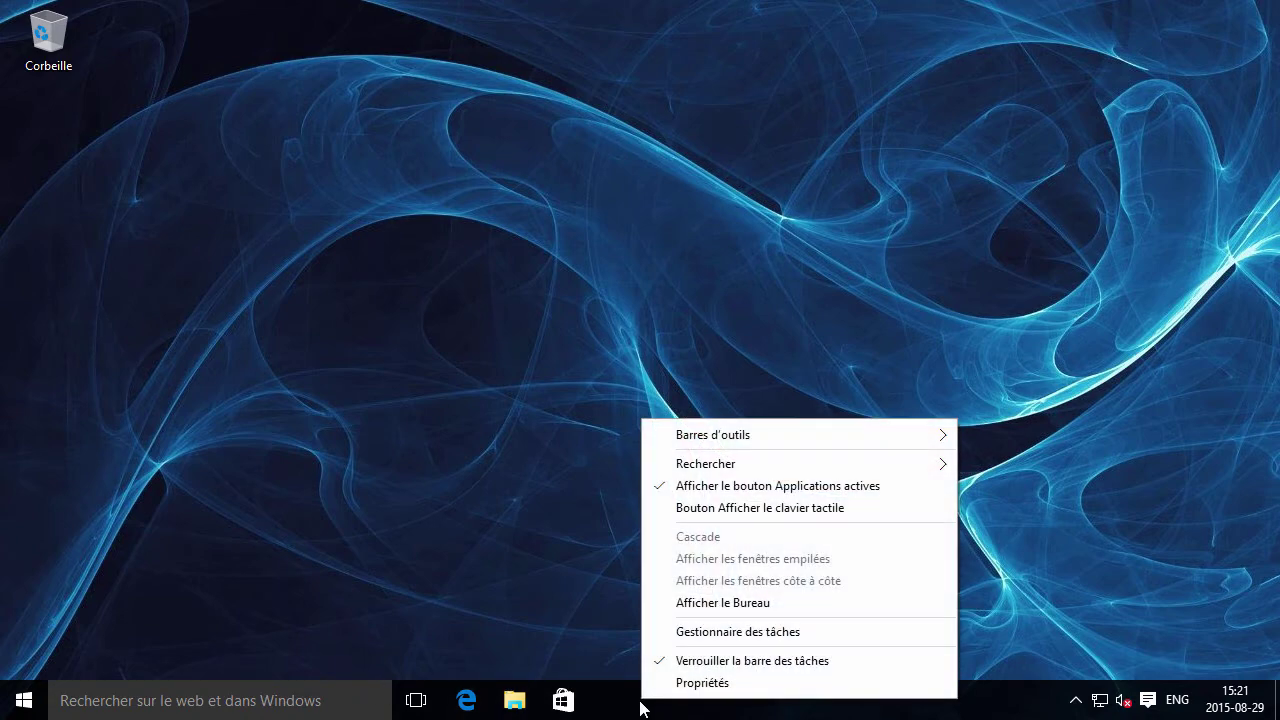
{"action": "mouse_move", "coordinate": [716, 434]}
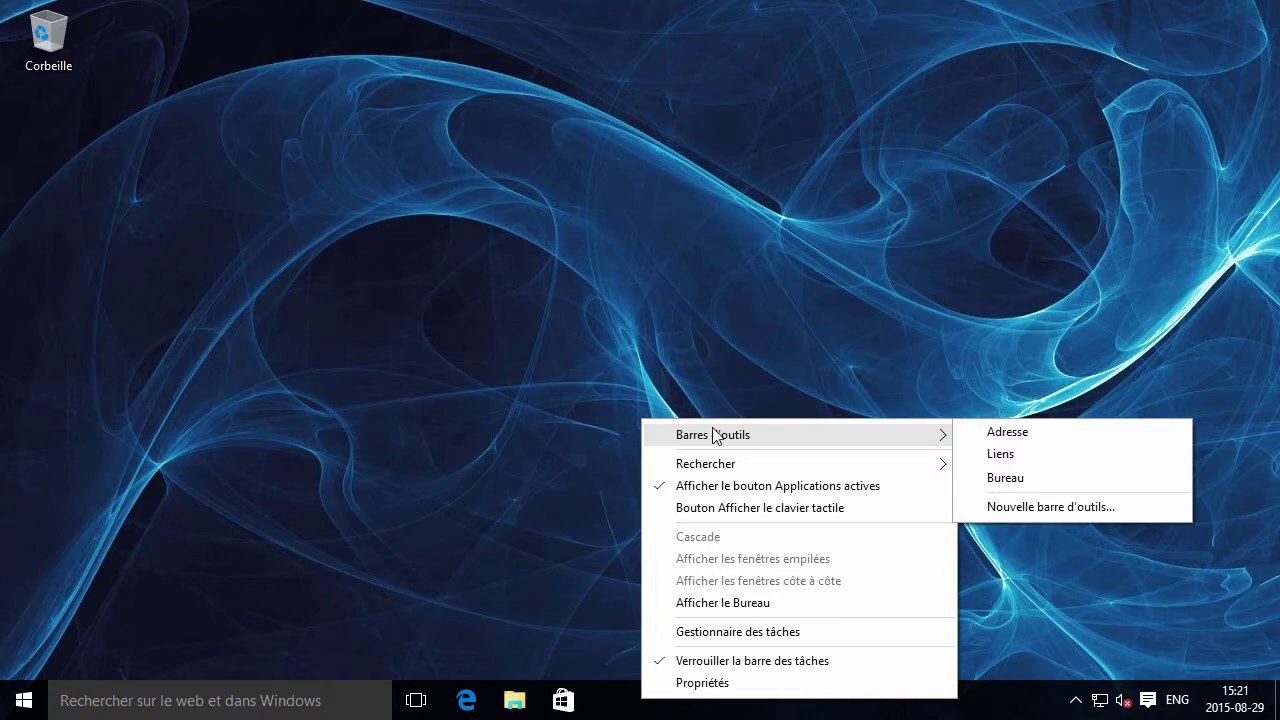
{"action": "mouse_move", "coordinate": [712, 466]}
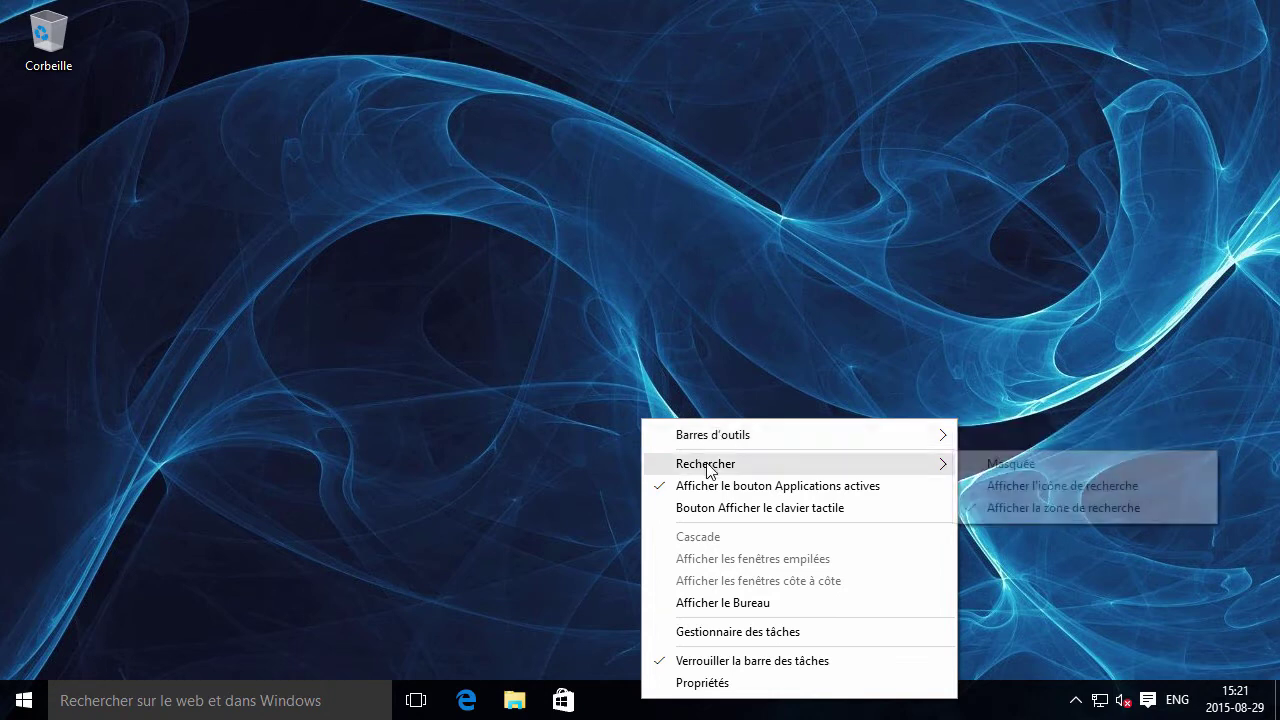
{"action": "left_click", "coordinate": [1015, 464]}
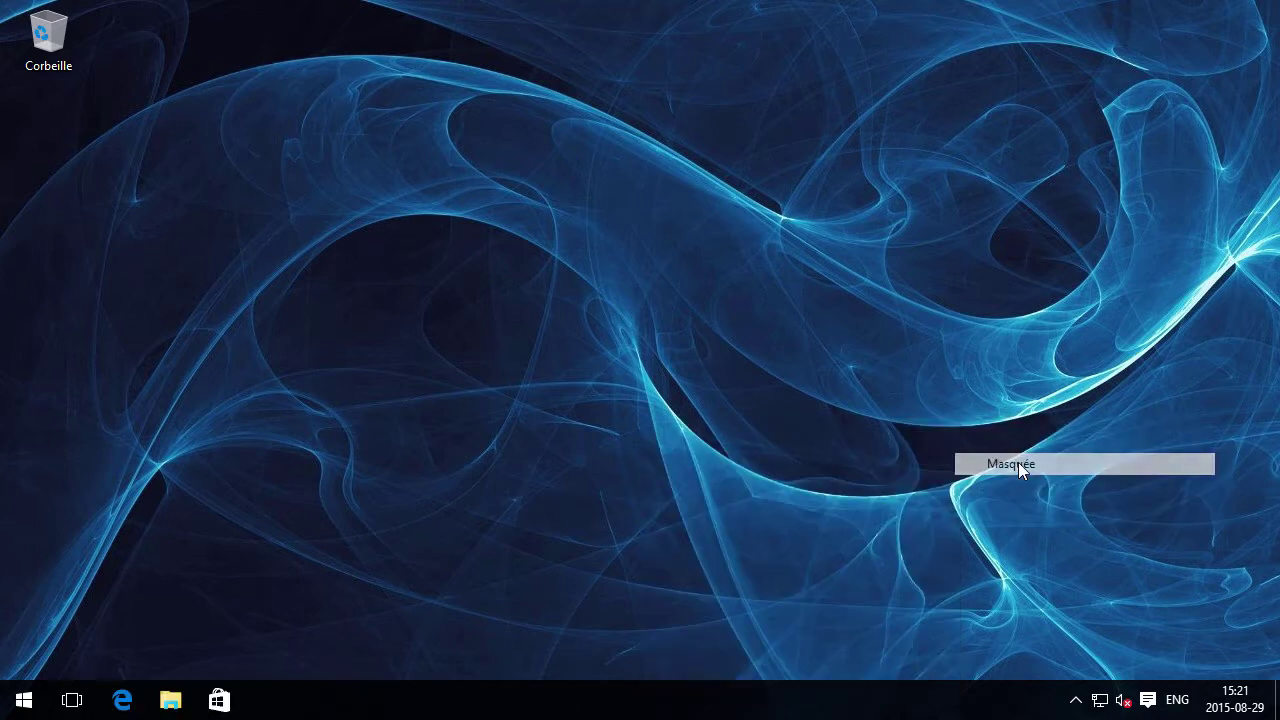
- Search for "notepad" from the Start menu, open Bloc-notes and close it again
{"action": "left_click", "coordinate": [24, 700]}
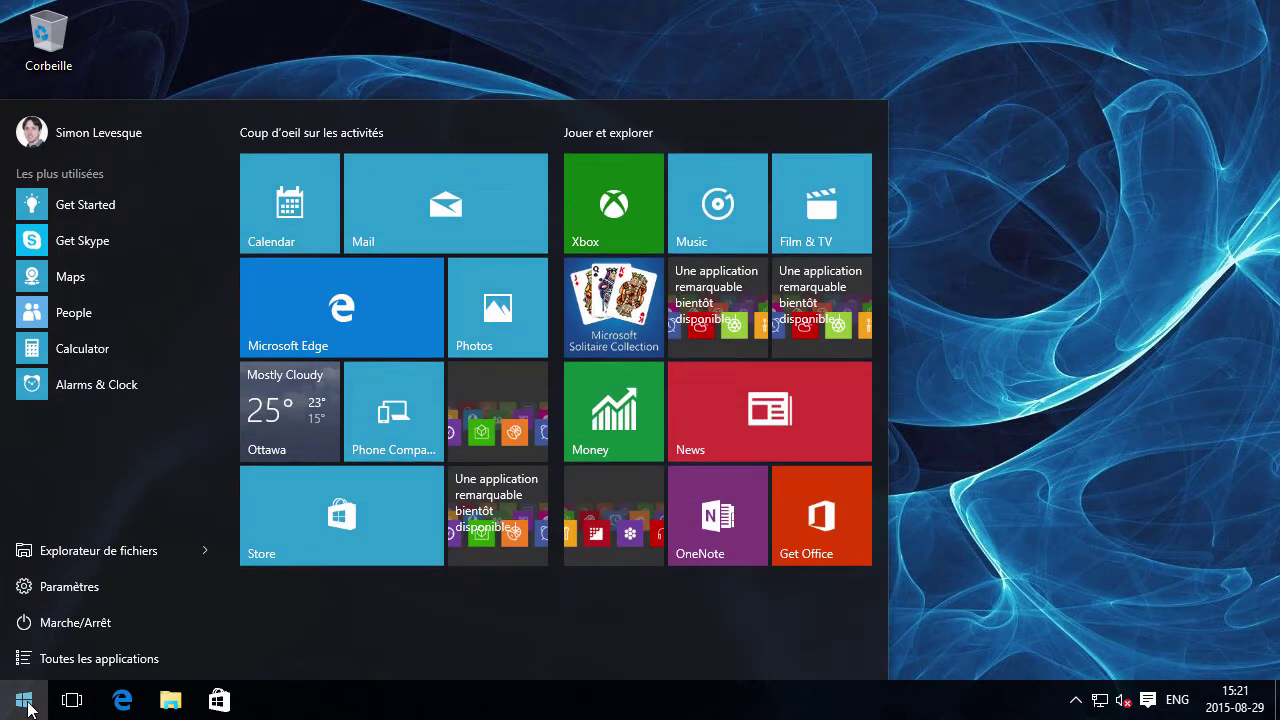
{"action": "type", "text": "note"}
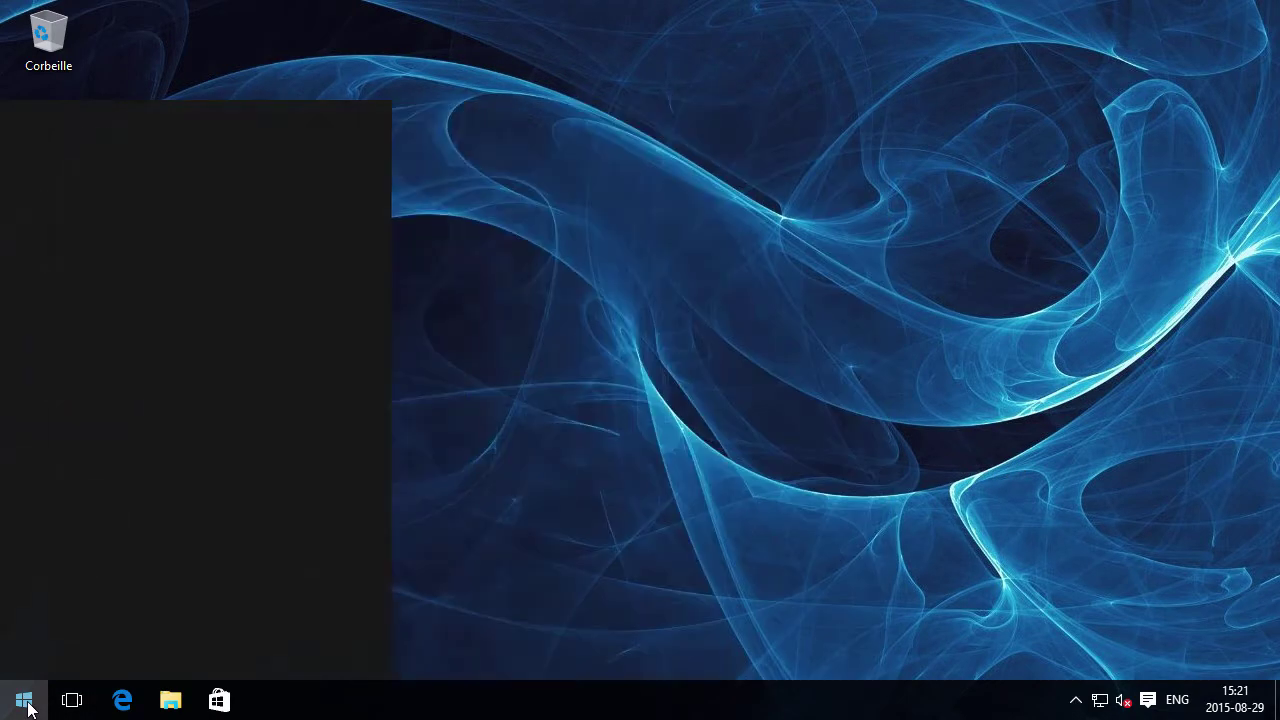
{"action": "type", "text": "pas"}
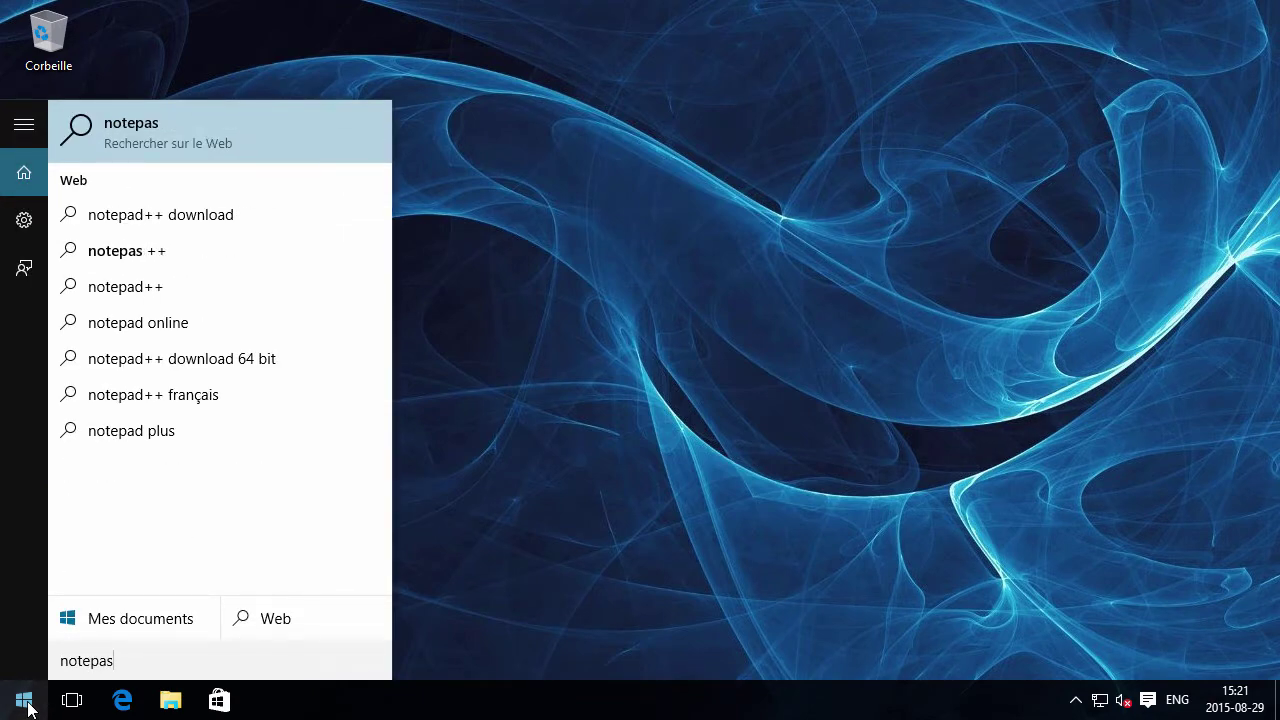
{"action": "key", "text": "BackSpace"}
{"action": "type", "text": "d"}
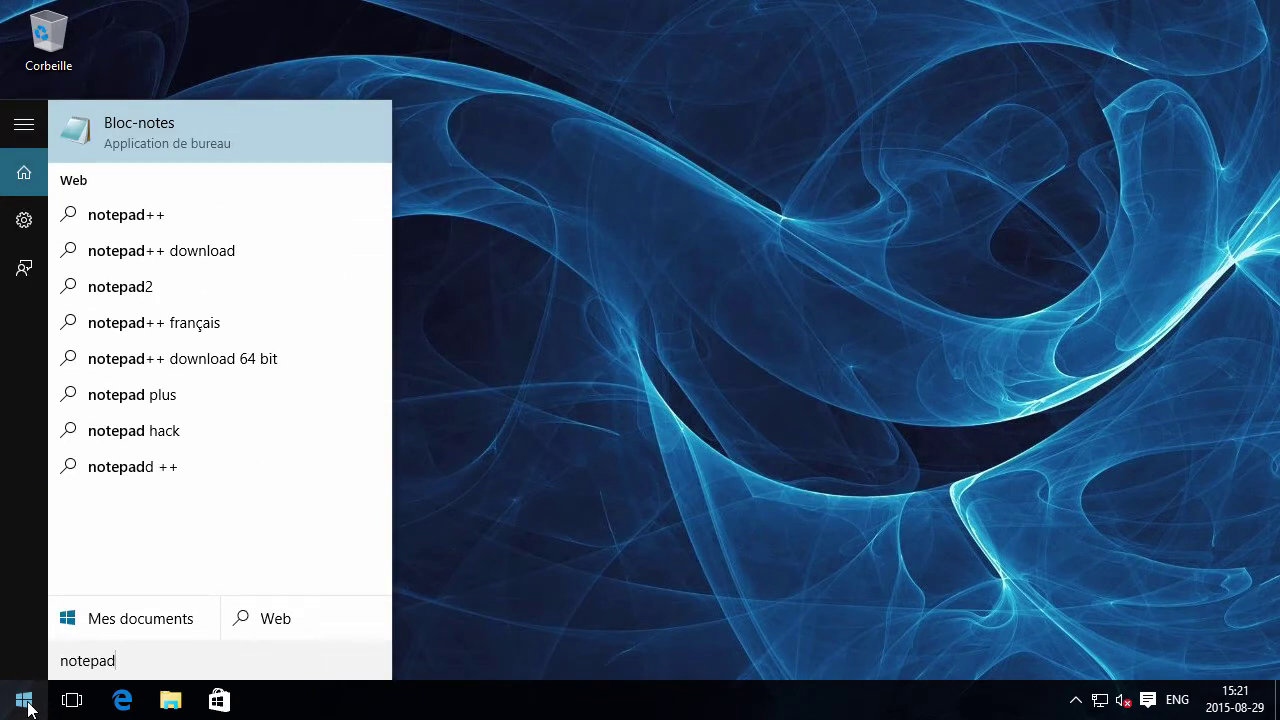
{"action": "left_click", "coordinate": [185, 127]}
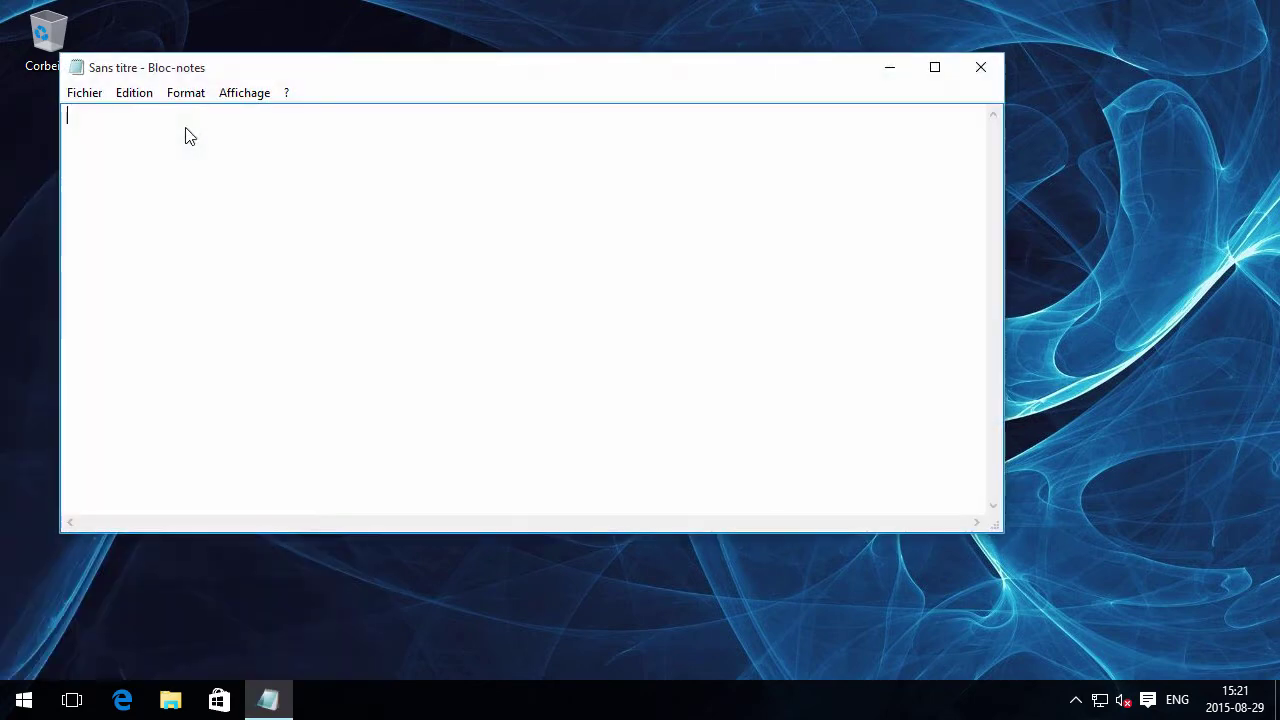
{"action": "left_click", "coordinate": [980, 70]}
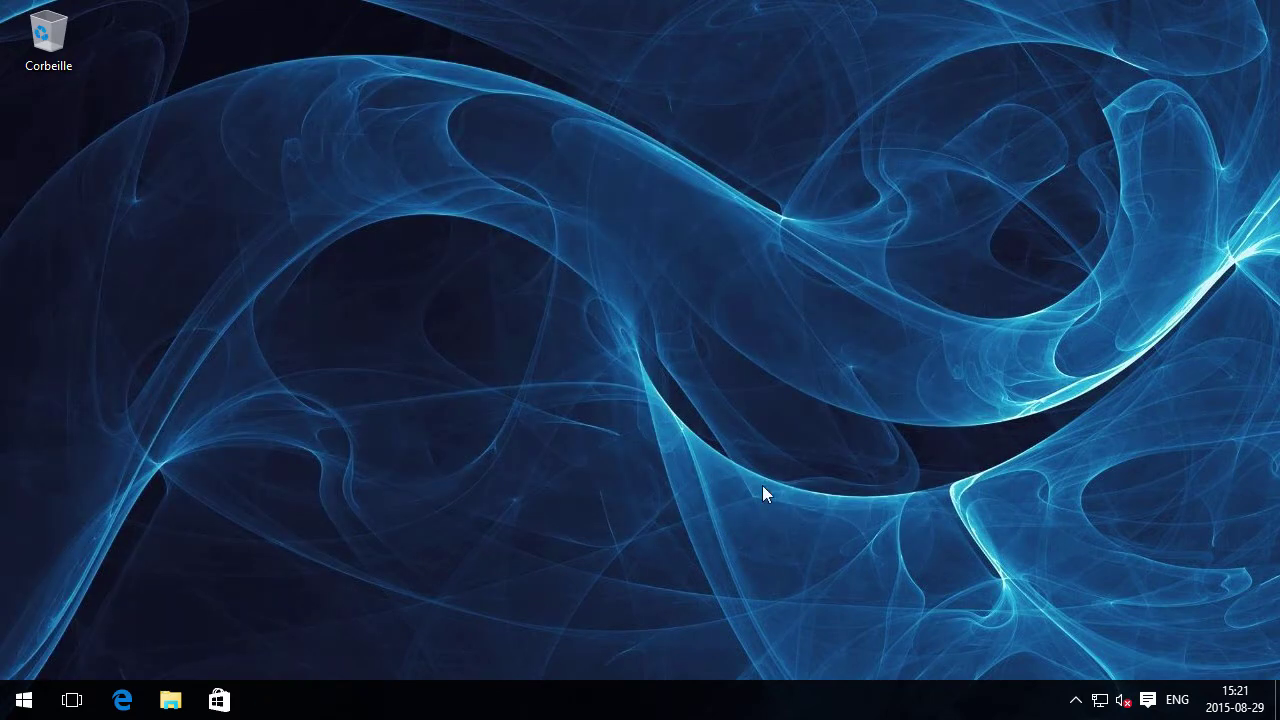
- Open the Applications par défaut page in the Système section of Paramètres
{"action": "left_click", "coordinate": [23, 701]}
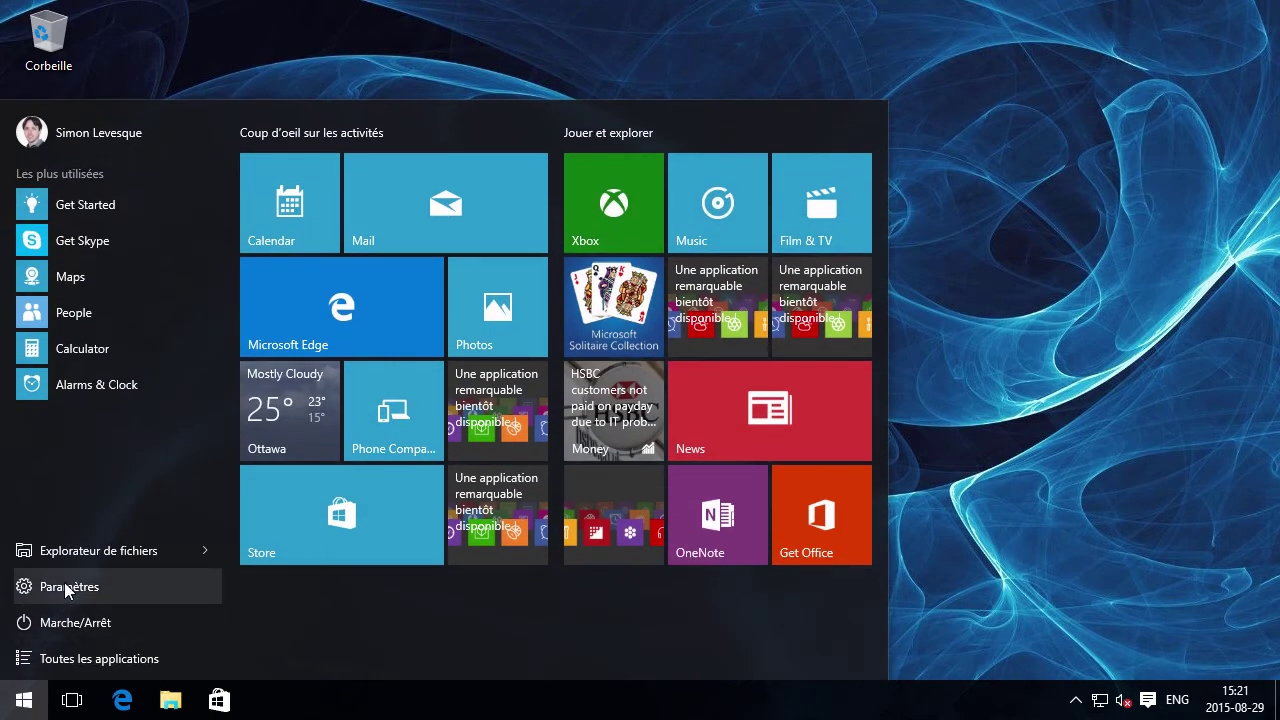
{"action": "left_click", "coordinate": [88, 587]}
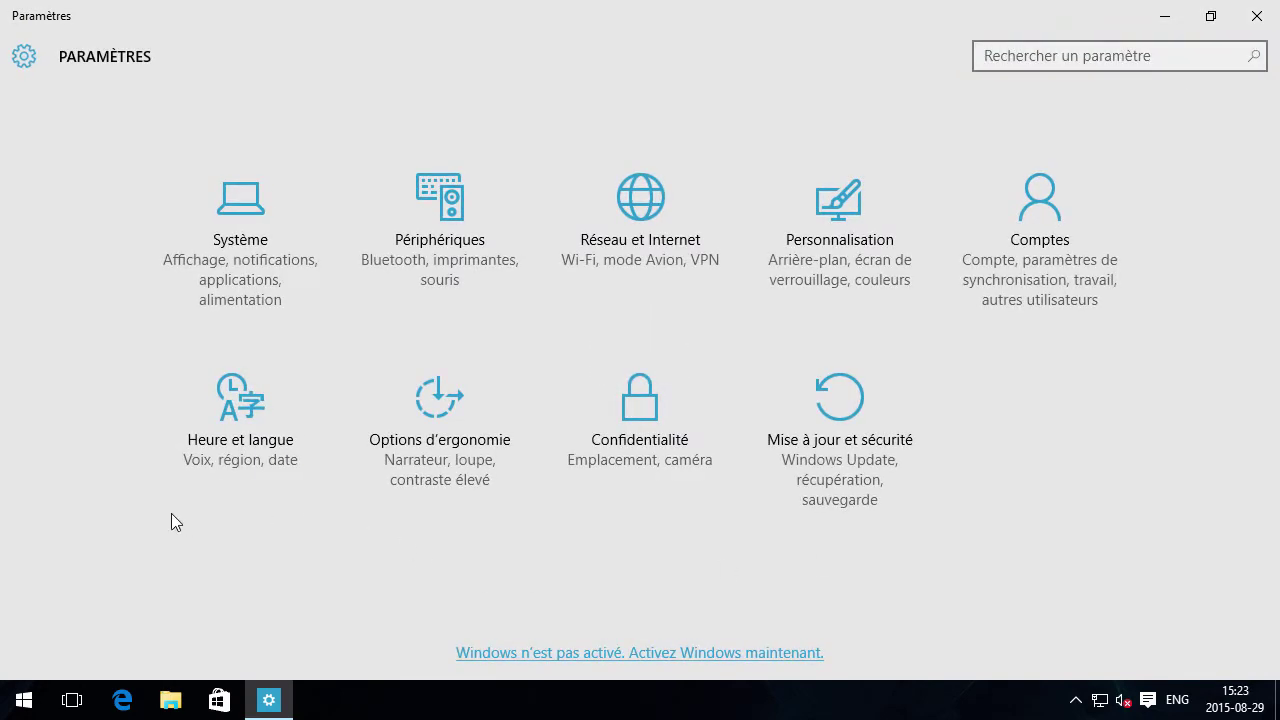
{"action": "left_click", "coordinate": [240, 215]}
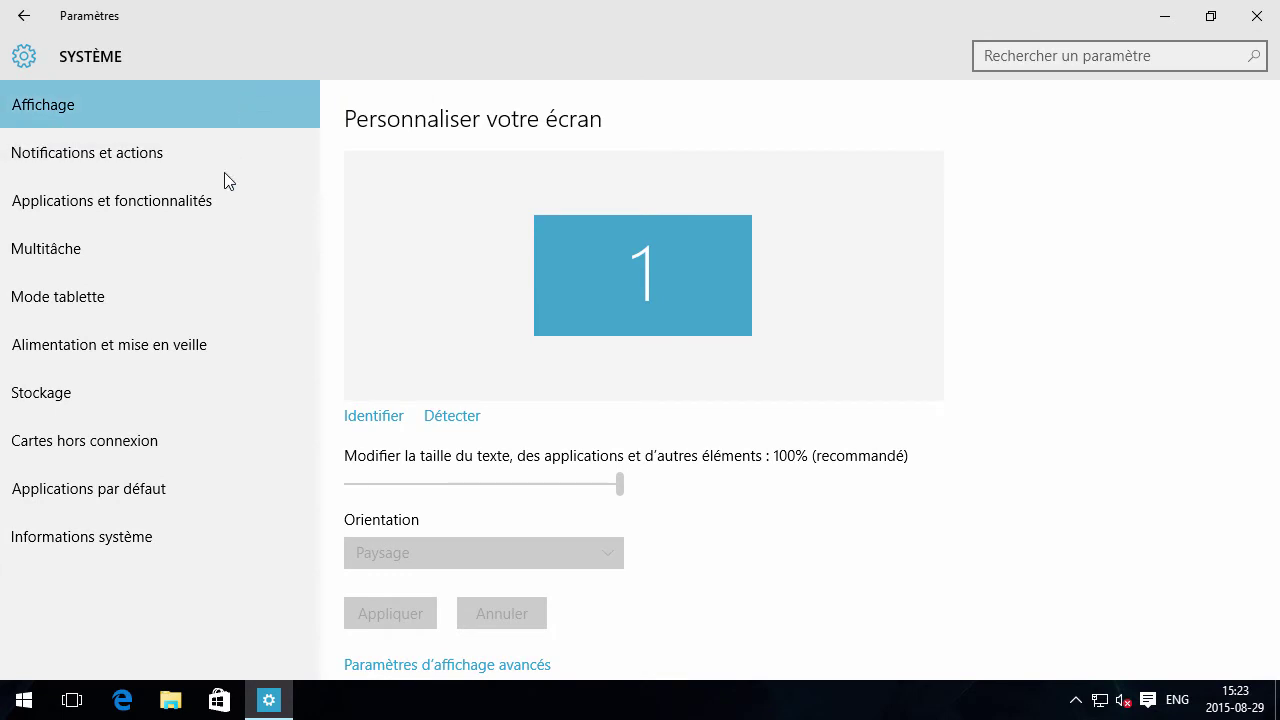
{"action": "left_click", "coordinate": [188, 489]}
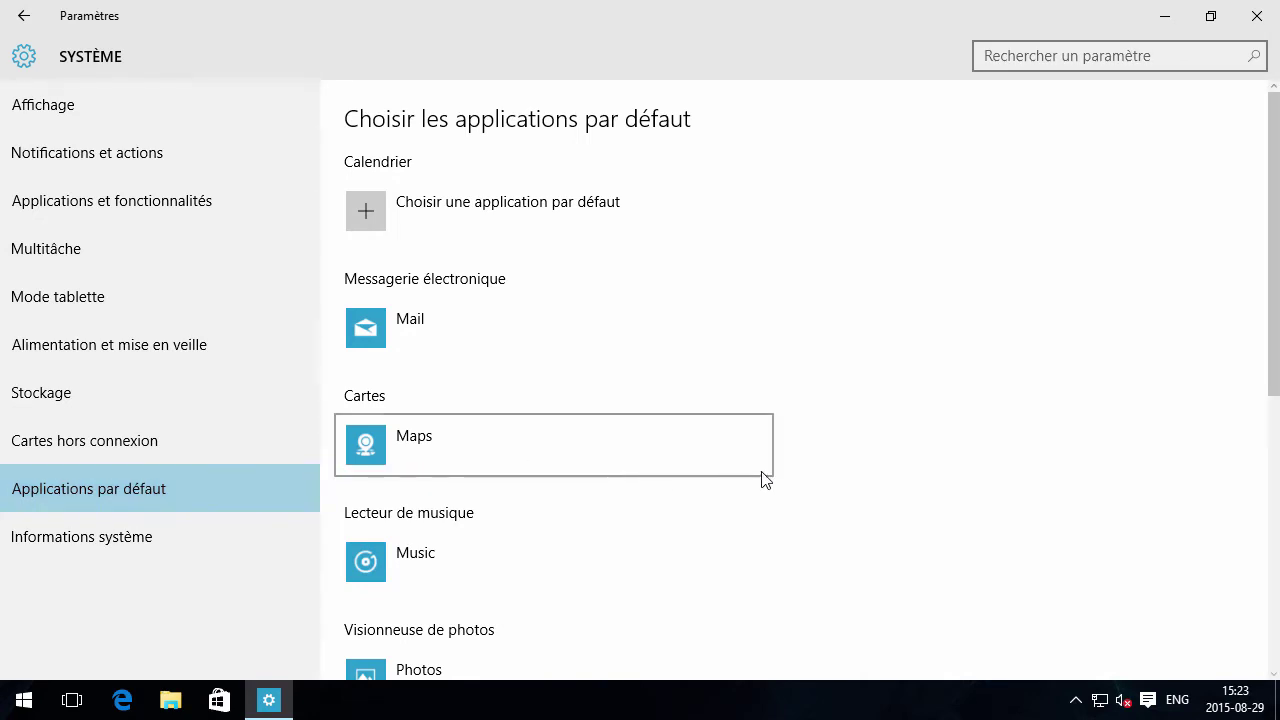
- Switch the default web browser to Internet Explorer and back to Microsoft Edge
{"action": "scroll", "coordinate": [897, 459], "scroll_direction": "down", "scroll_amount": 1}
{"action": "scroll", "coordinate": [898, 459], "scroll_direction": "down", "scroll_amount": 8}
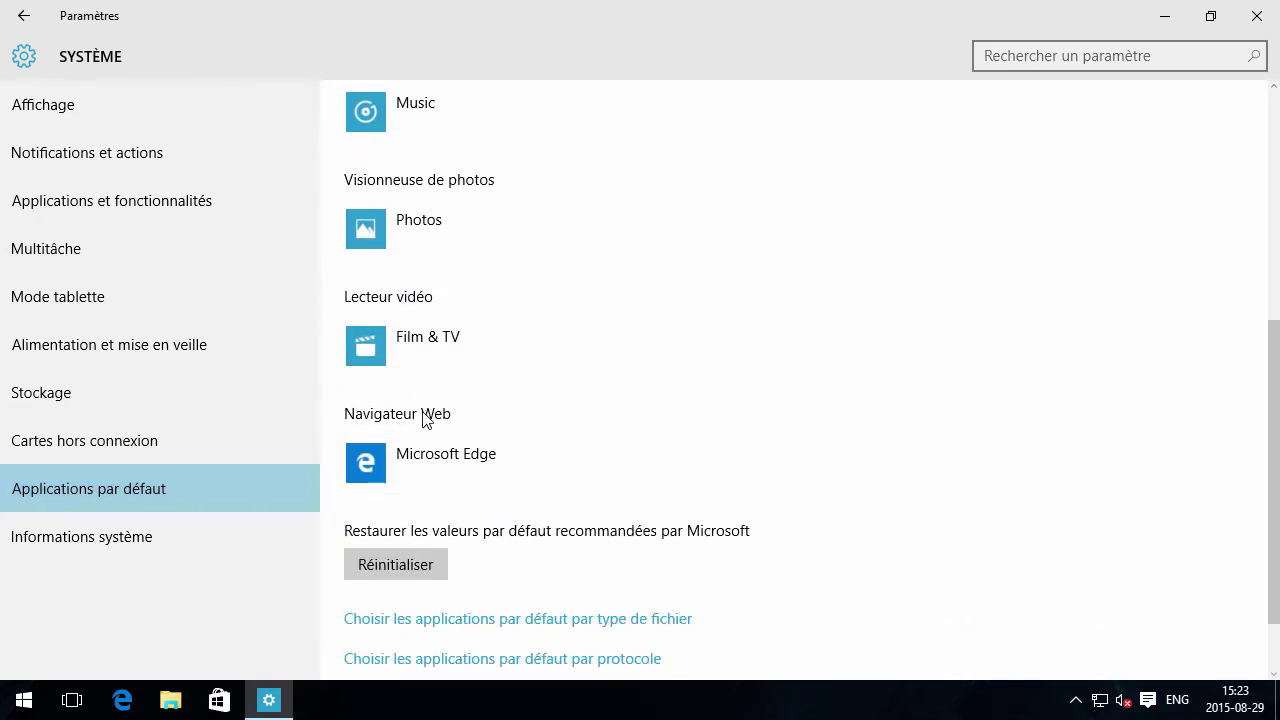
{"action": "left_click", "coordinate": [541, 465]}
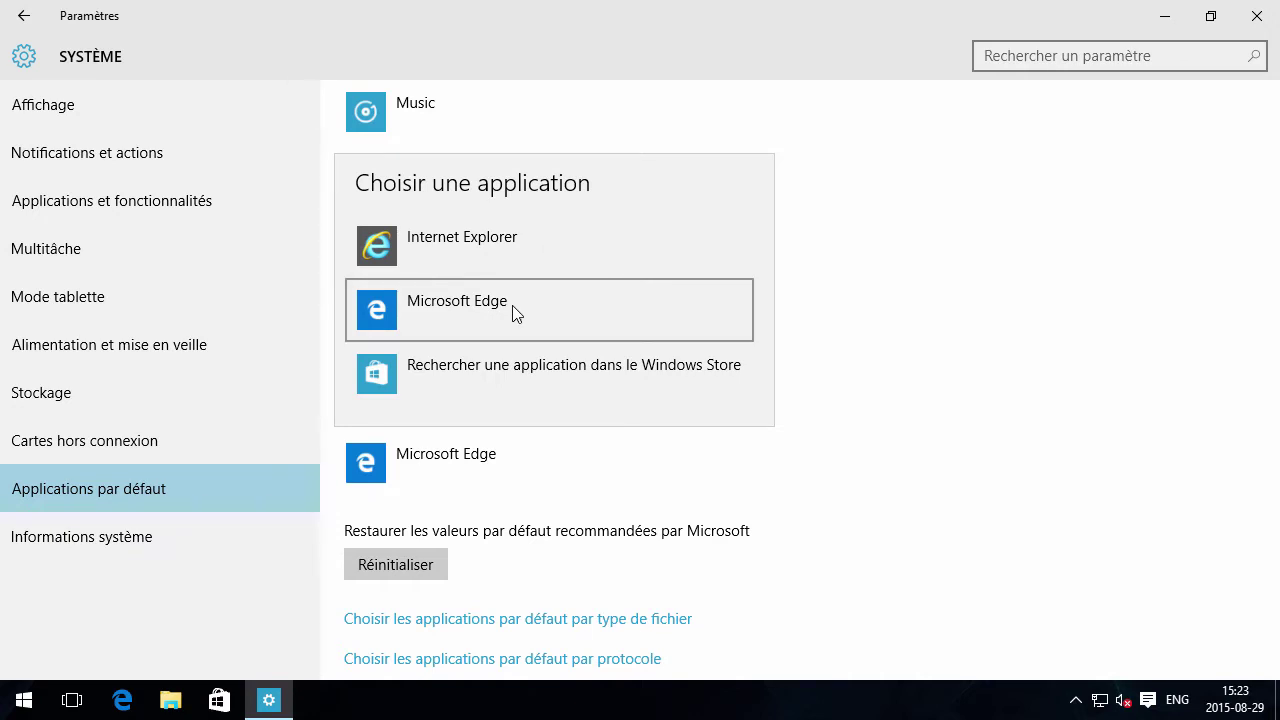
{"action": "left_click", "coordinate": [561, 256]}
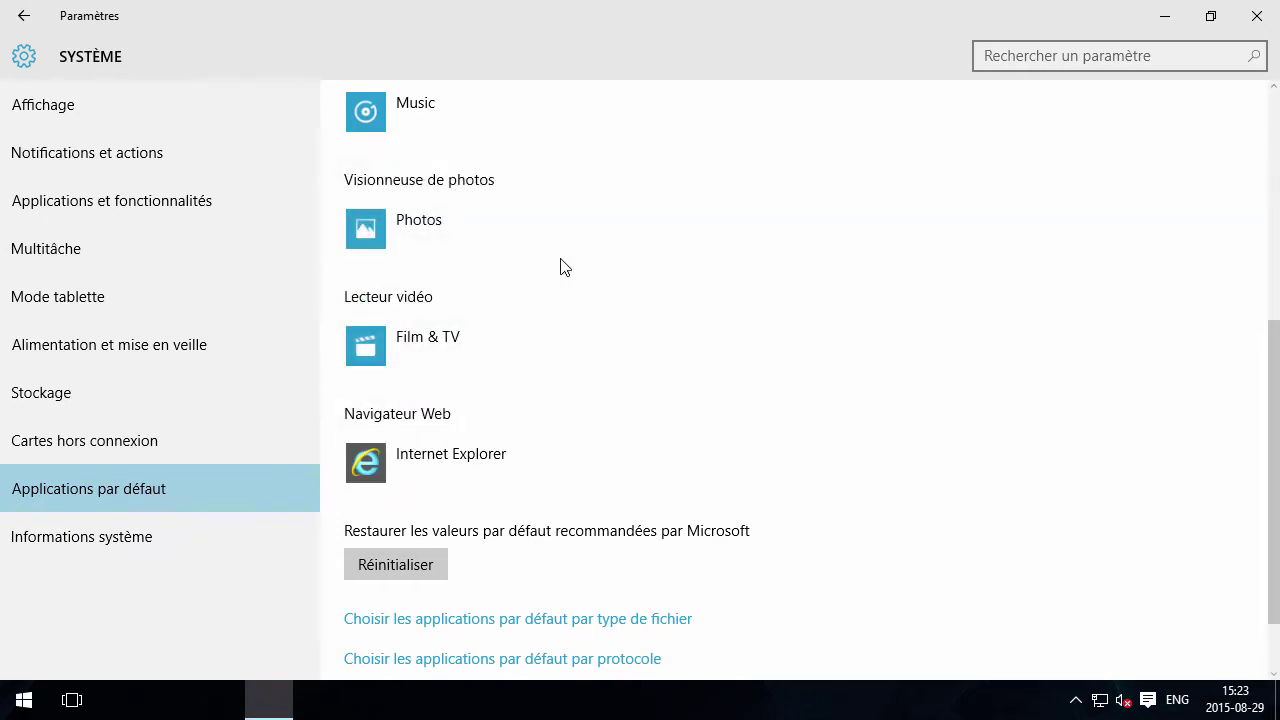
{"action": "left_click", "coordinate": [499, 456]}
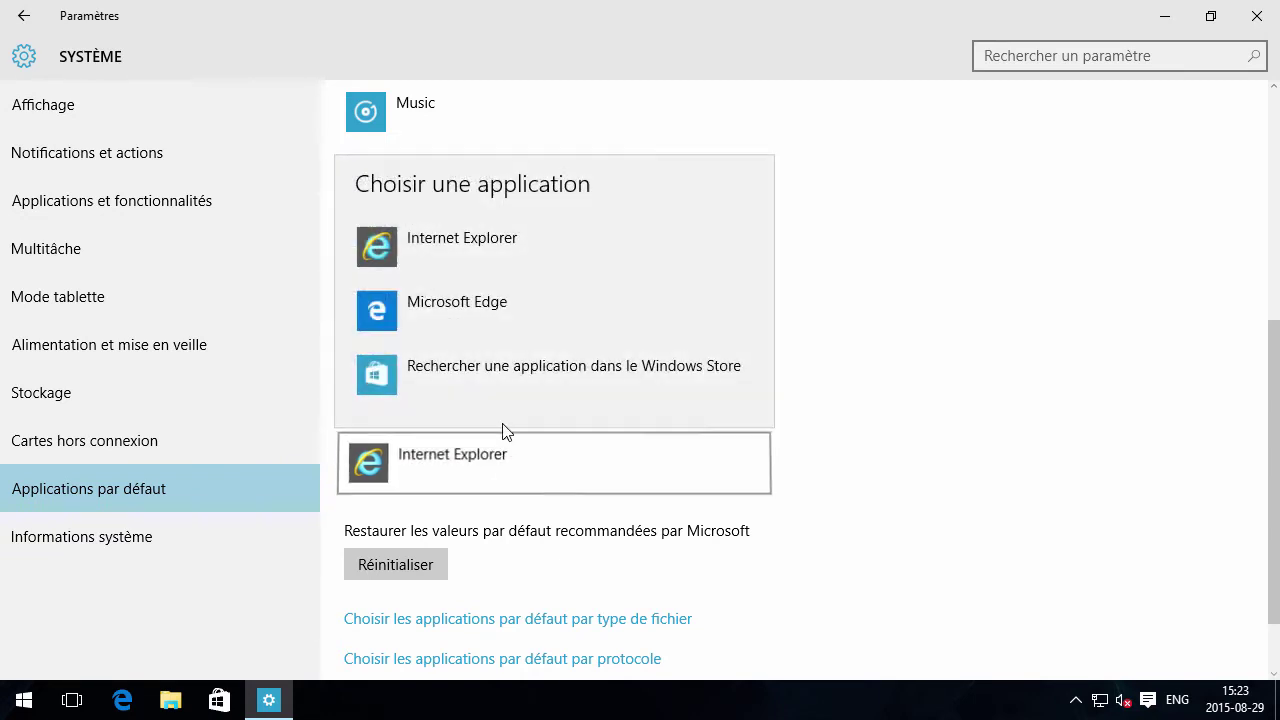
{"action": "left_click", "coordinate": [514, 304]}
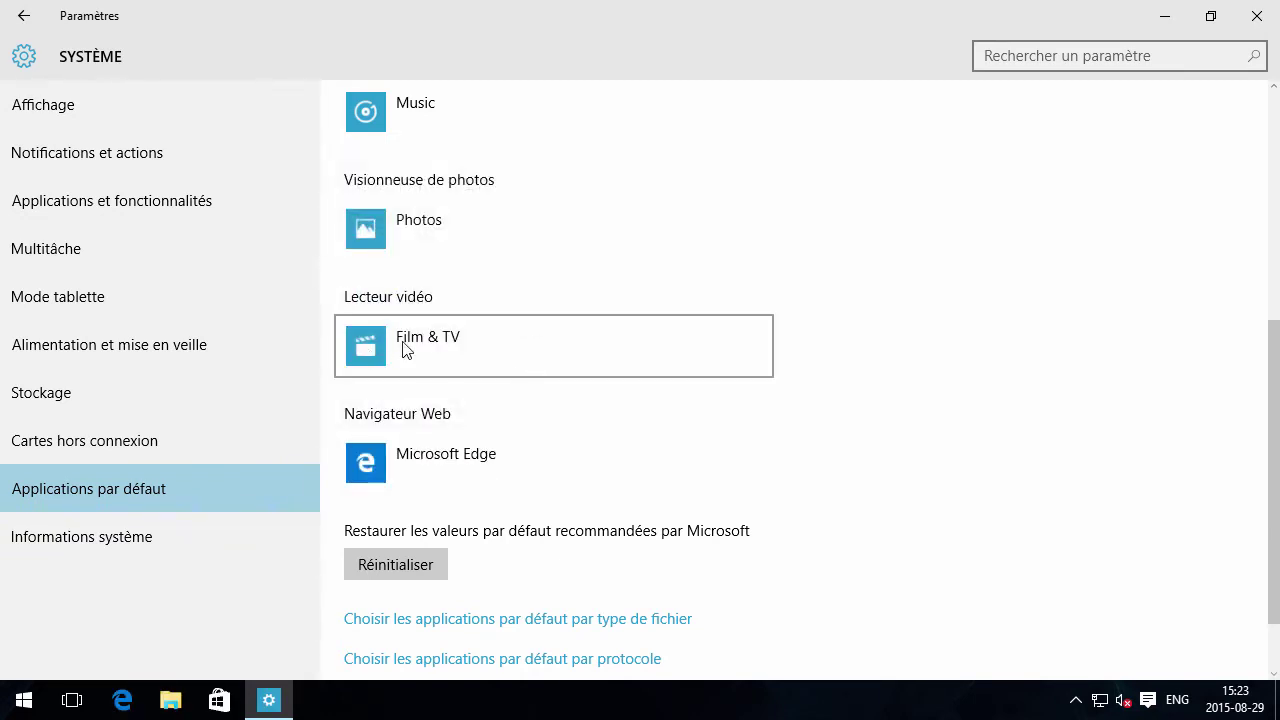
- Examine the applications offered as the default video player and dismiss the choice
{"action": "left_click", "coordinate": [495, 344]}
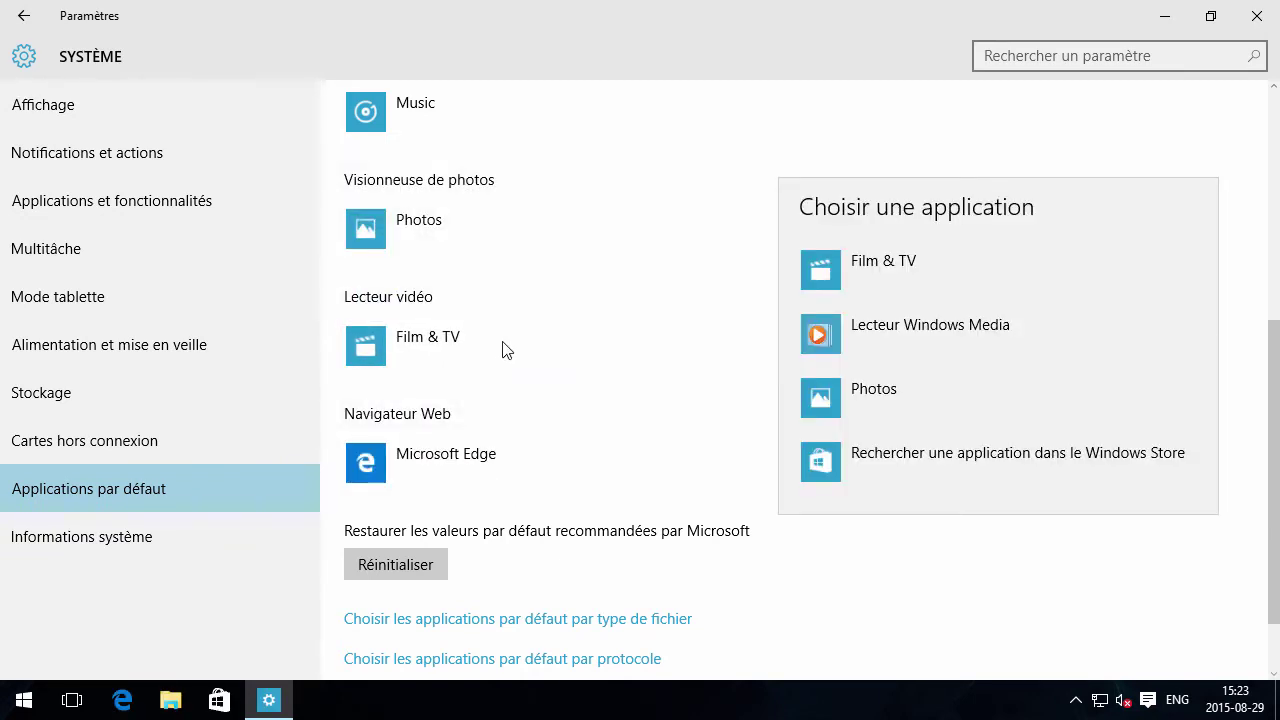
{"action": "left_click", "coordinate": [714, 261]}
{"action": "scroll", "coordinate": [703, 349], "scroll_direction": "up", "scroll_amount": 5}
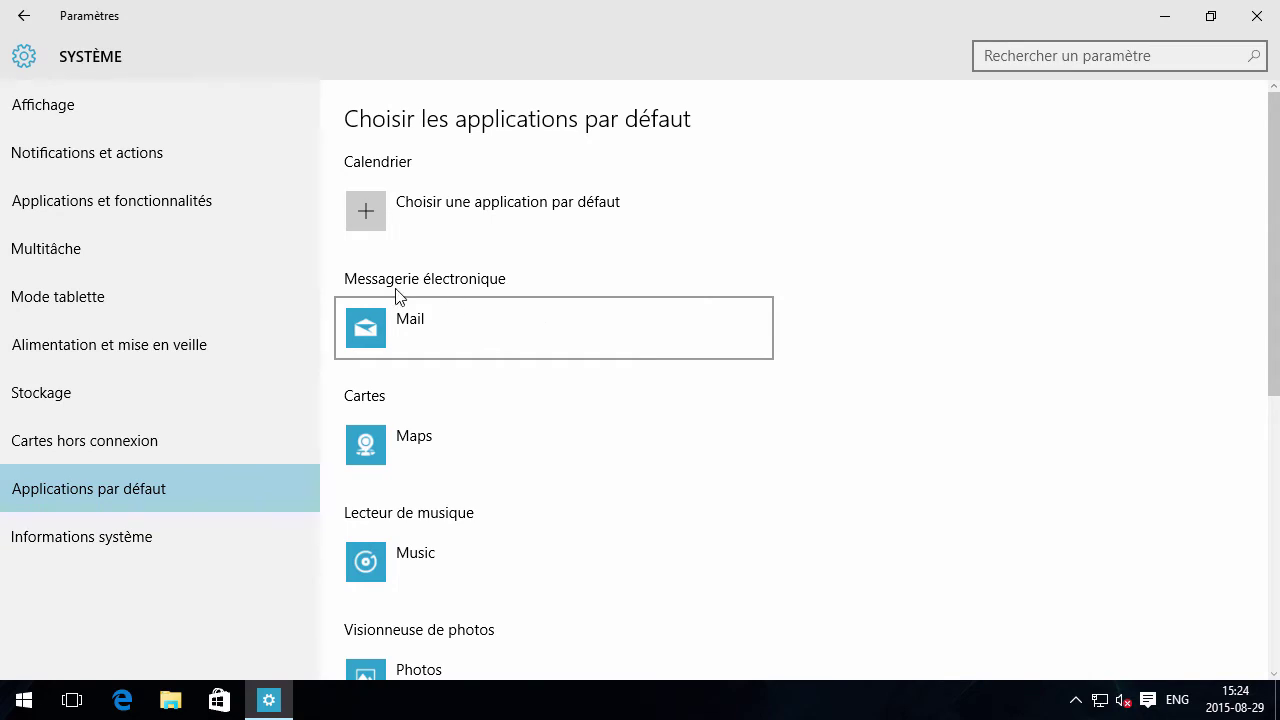
- Open the Exécution automatique page in the Périphériques section of Paramètres
{"action": "left_click", "coordinate": [21, 17]}
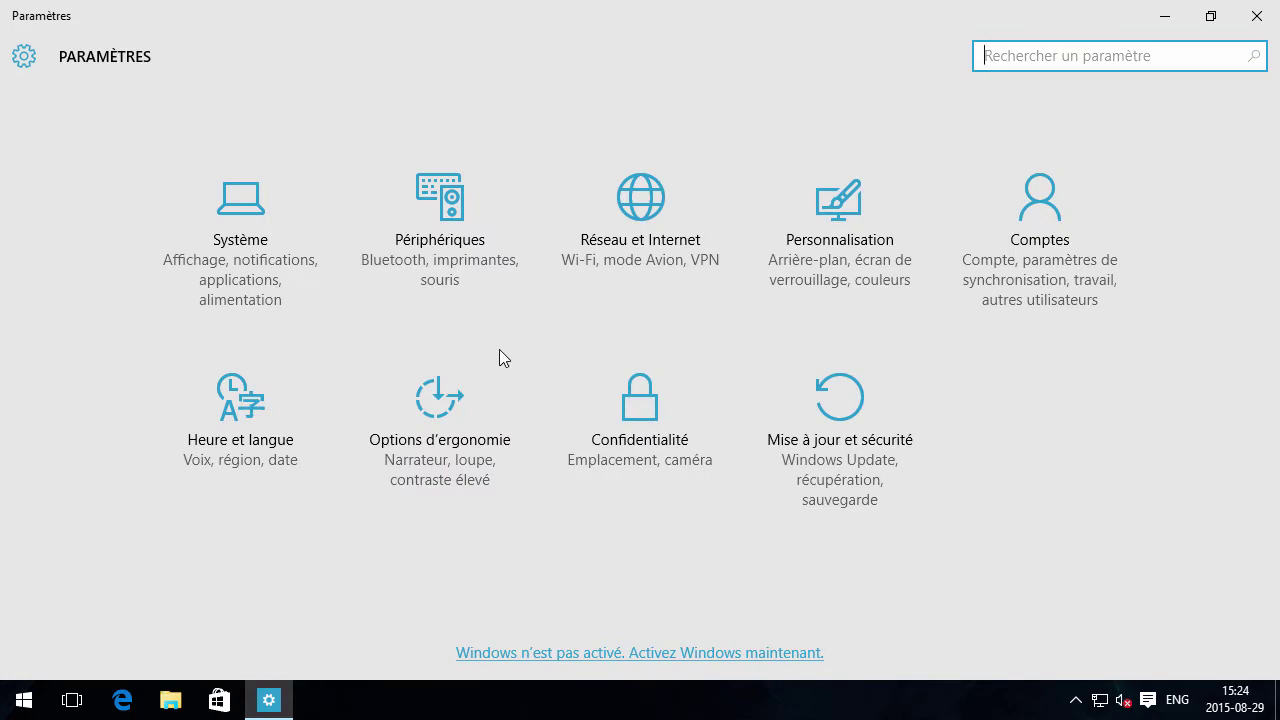
{"action": "left_click", "coordinate": [446, 206]}
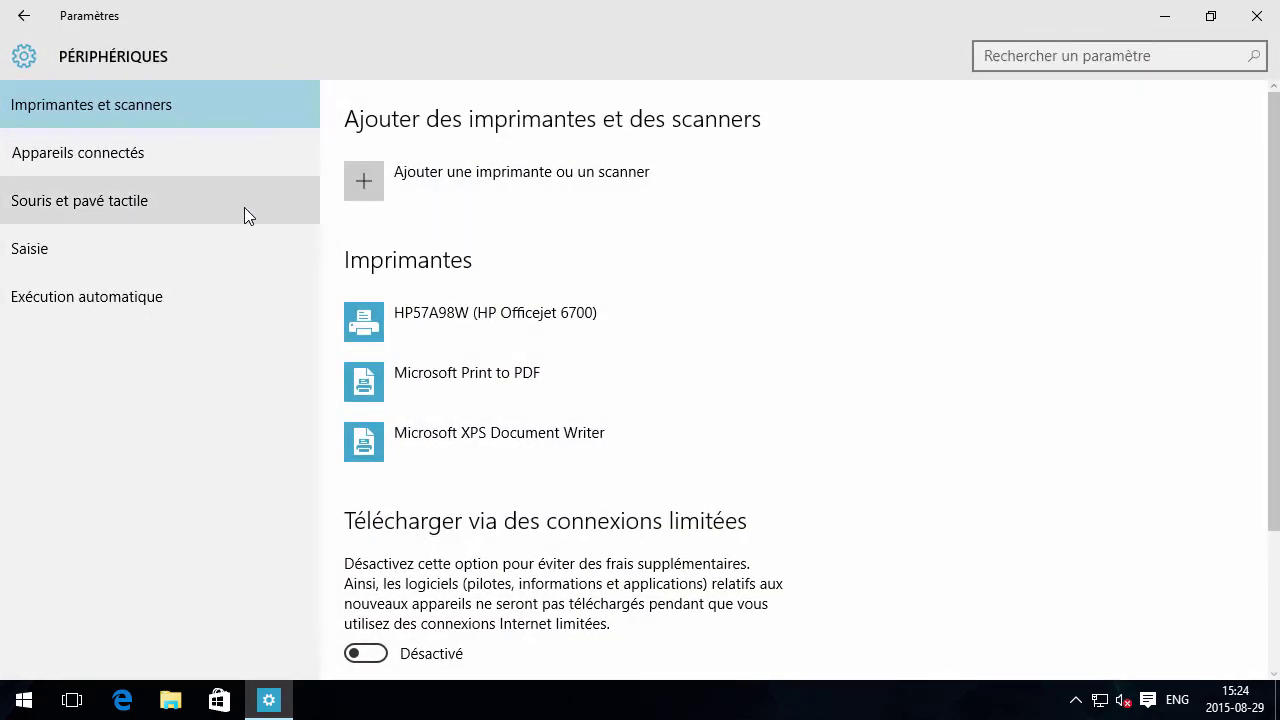
{"action": "left_click", "coordinate": [164, 299]}
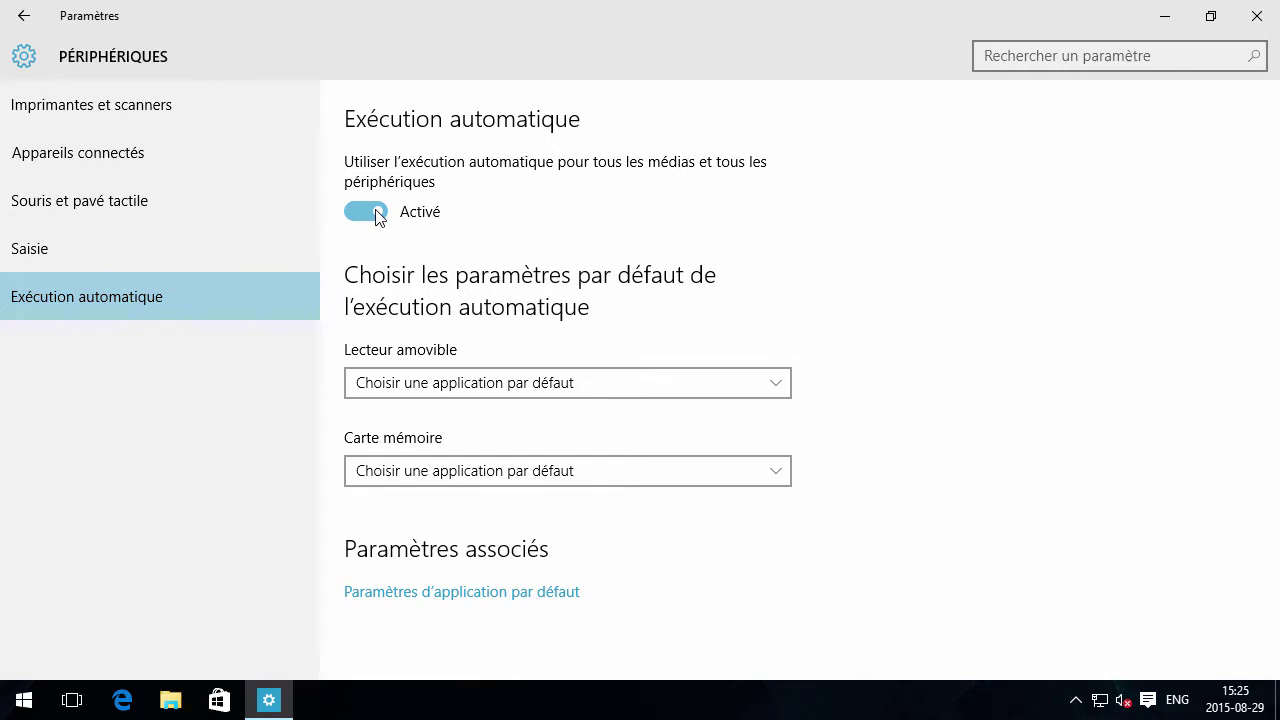
- Set the autoplay action for both Lecteur amovible and Carte mémoire to Toujours me demander, and return to the settings overview
{"action": "left_click", "coordinate": [773, 384]}
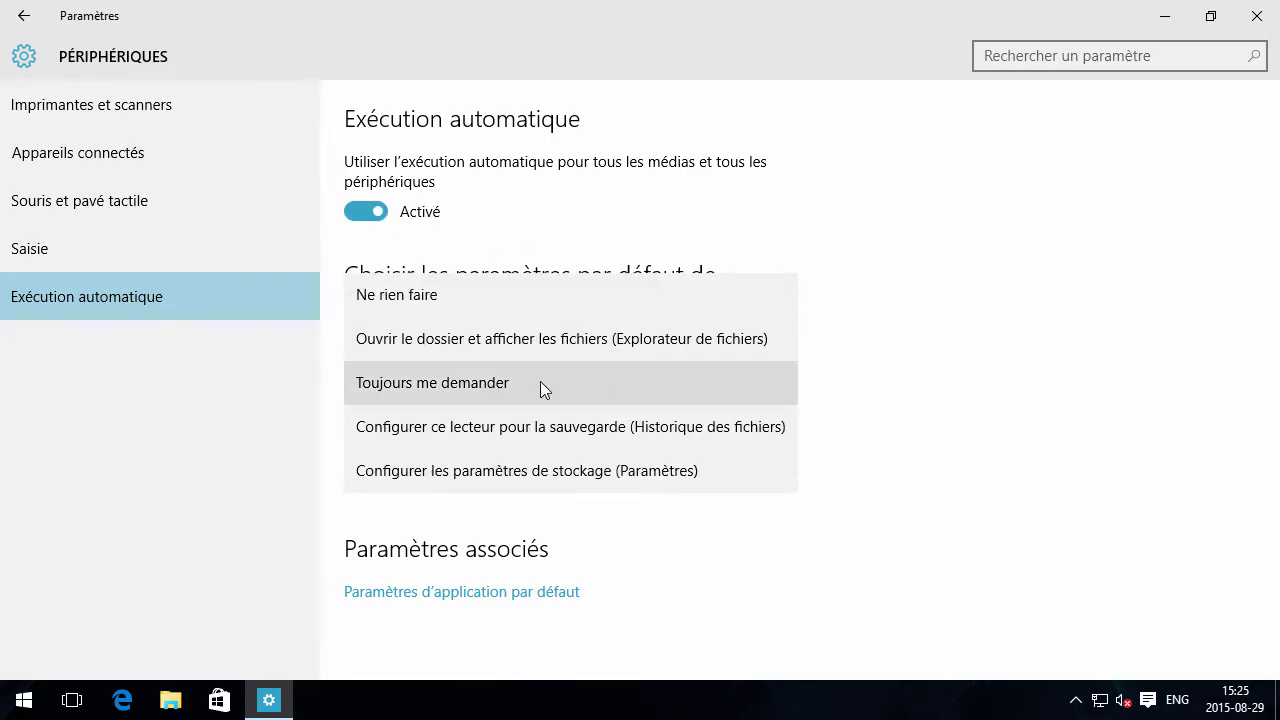
{"action": "left_click", "coordinate": [540, 381]}
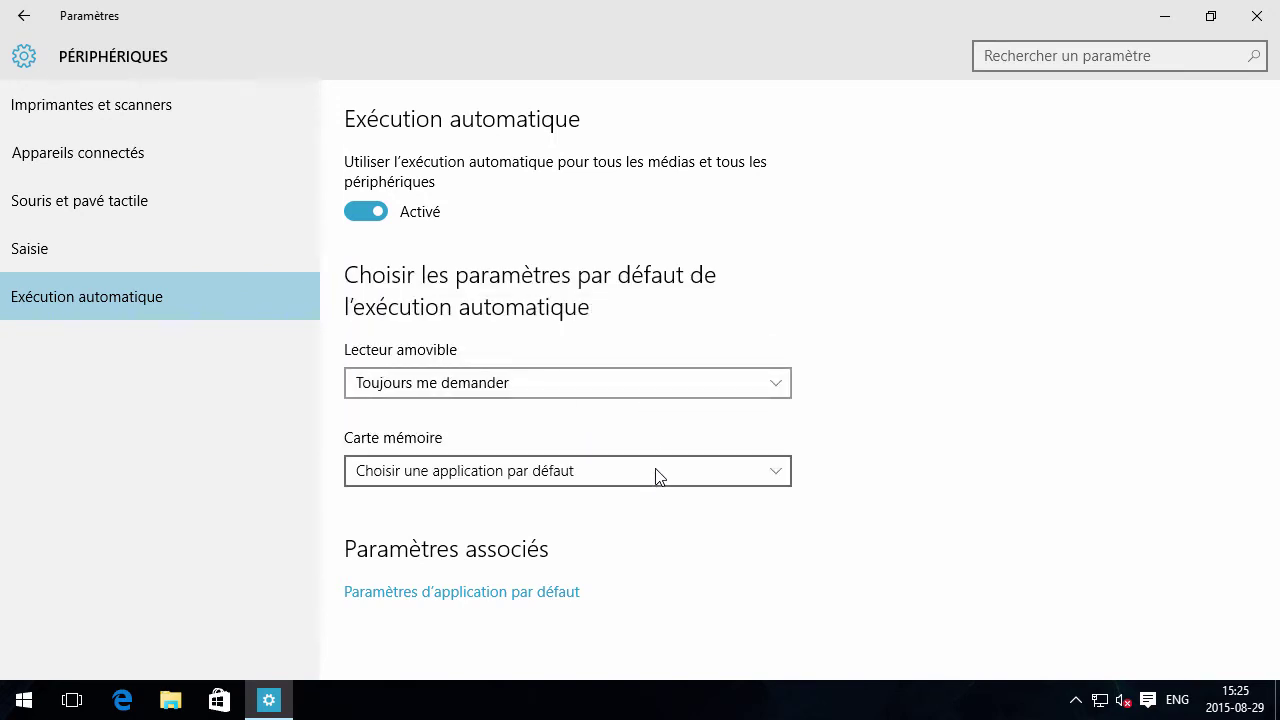
{"action": "left_click", "coordinate": [658, 476]}
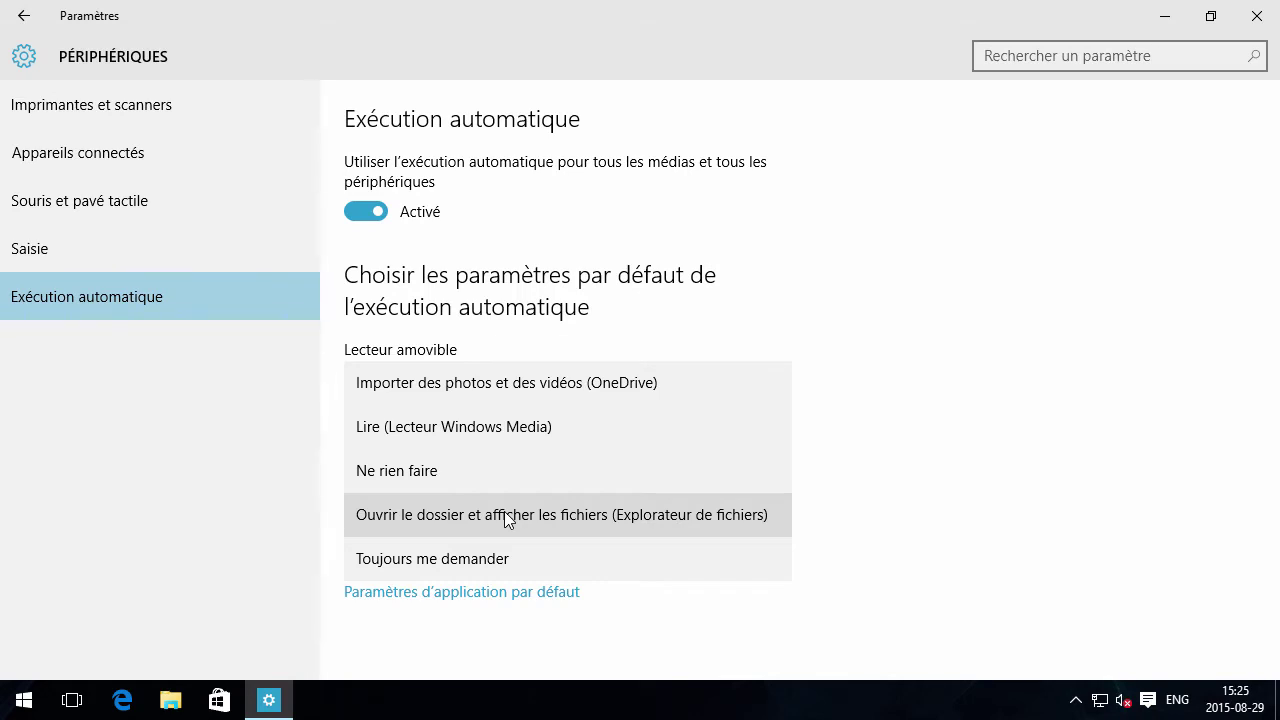
{"action": "left_click", "coordinate": [475, 567]}
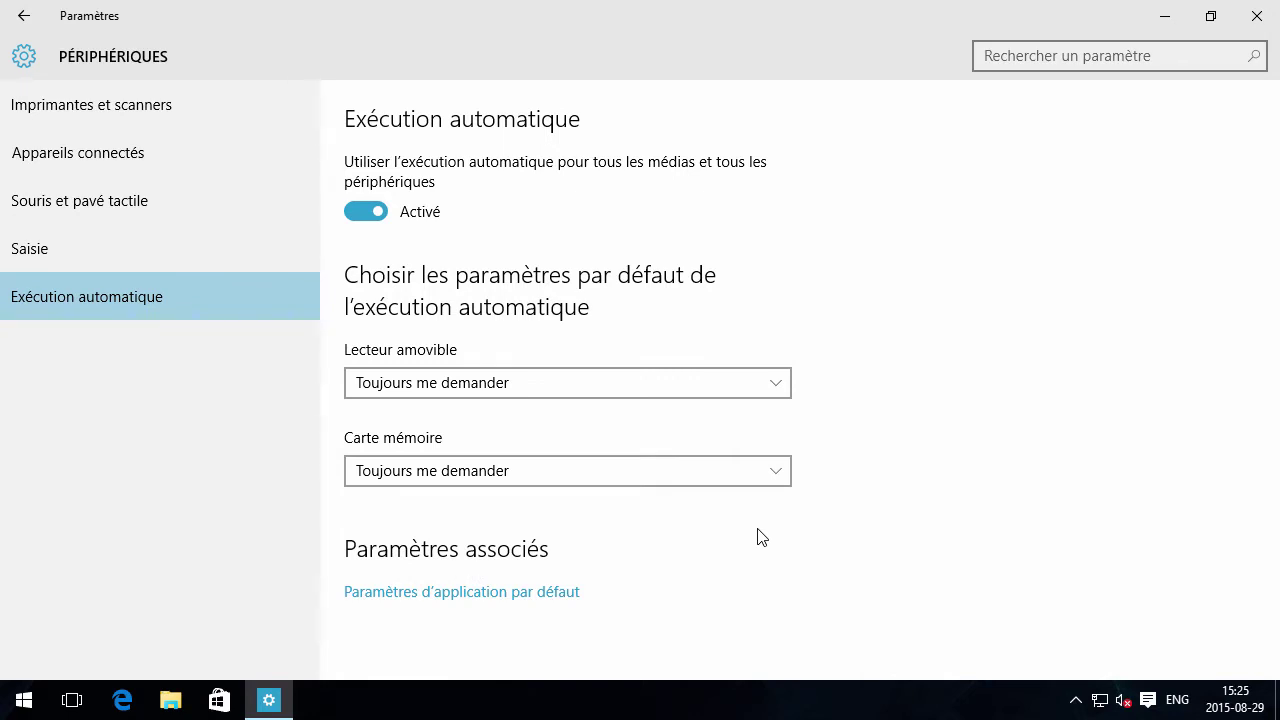
{"action": "left_click", "coordinate": [24, 16]}
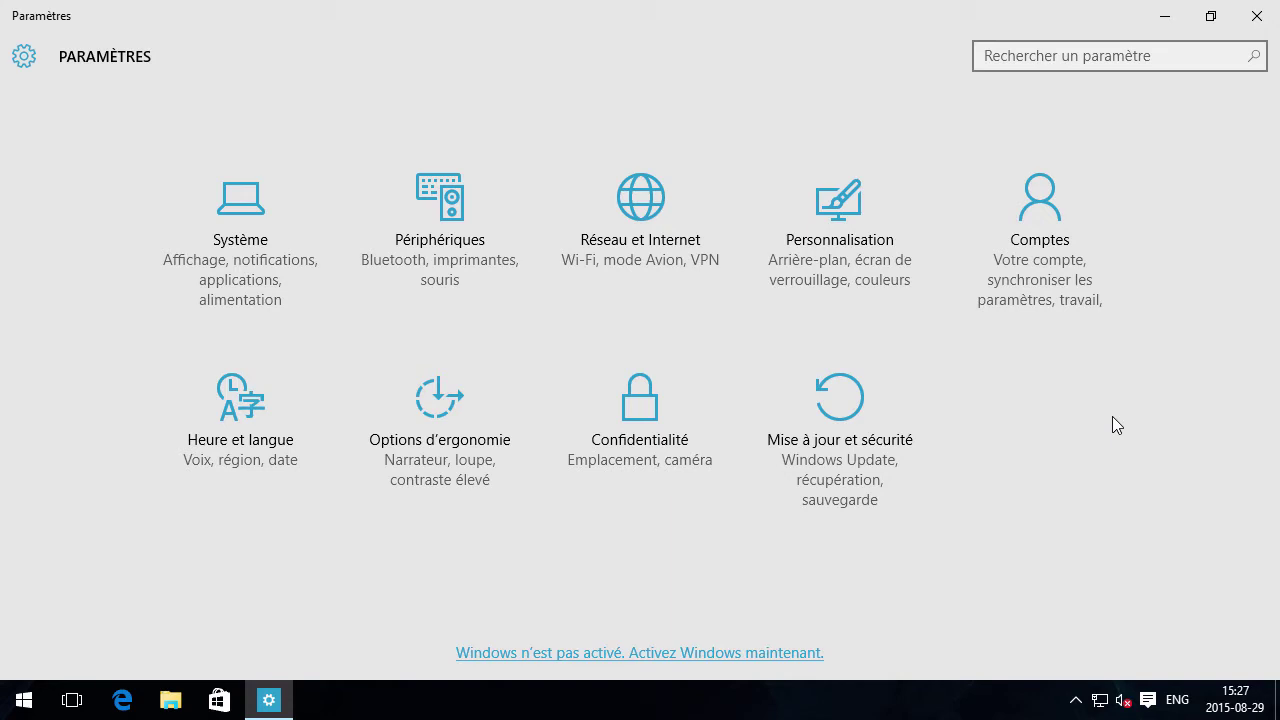
- Review the Synchroniser vos paramètres options in the Comptes section, and return to the settings overview
{"action": "left_click", "coordinate": [1048, 203]}
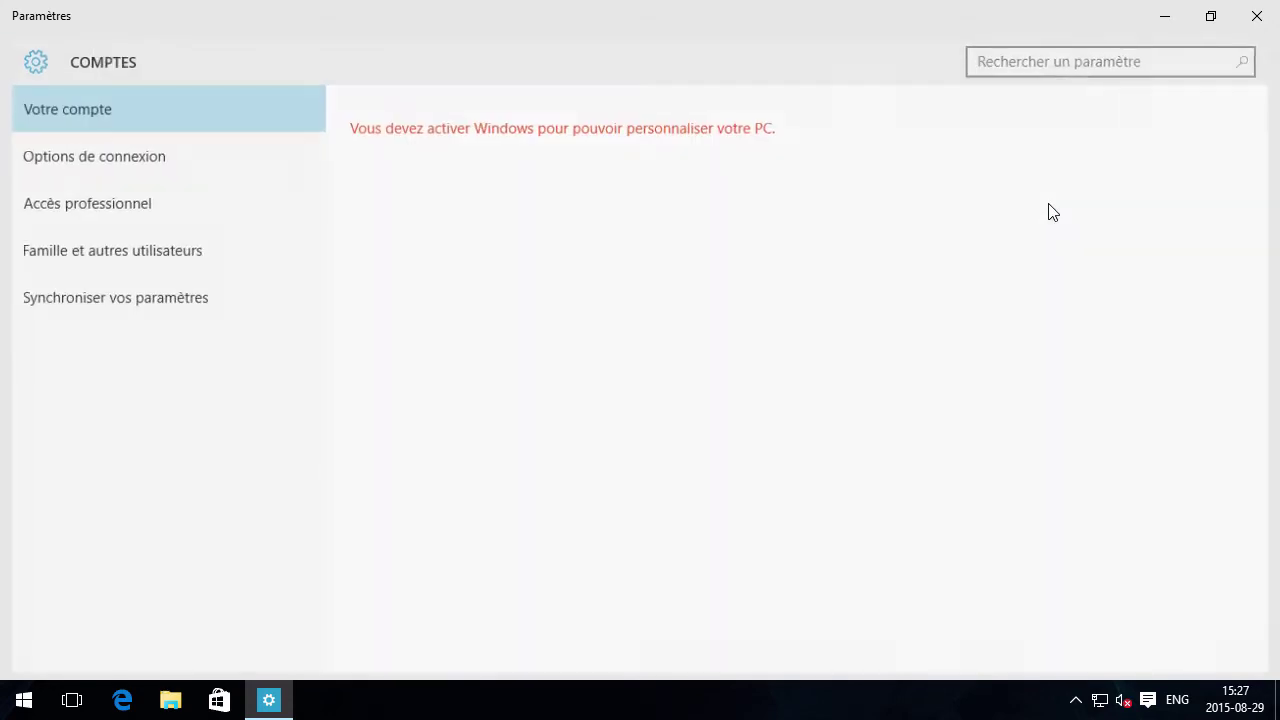
{"action": "left_click", "coordinate": [113, 313]}
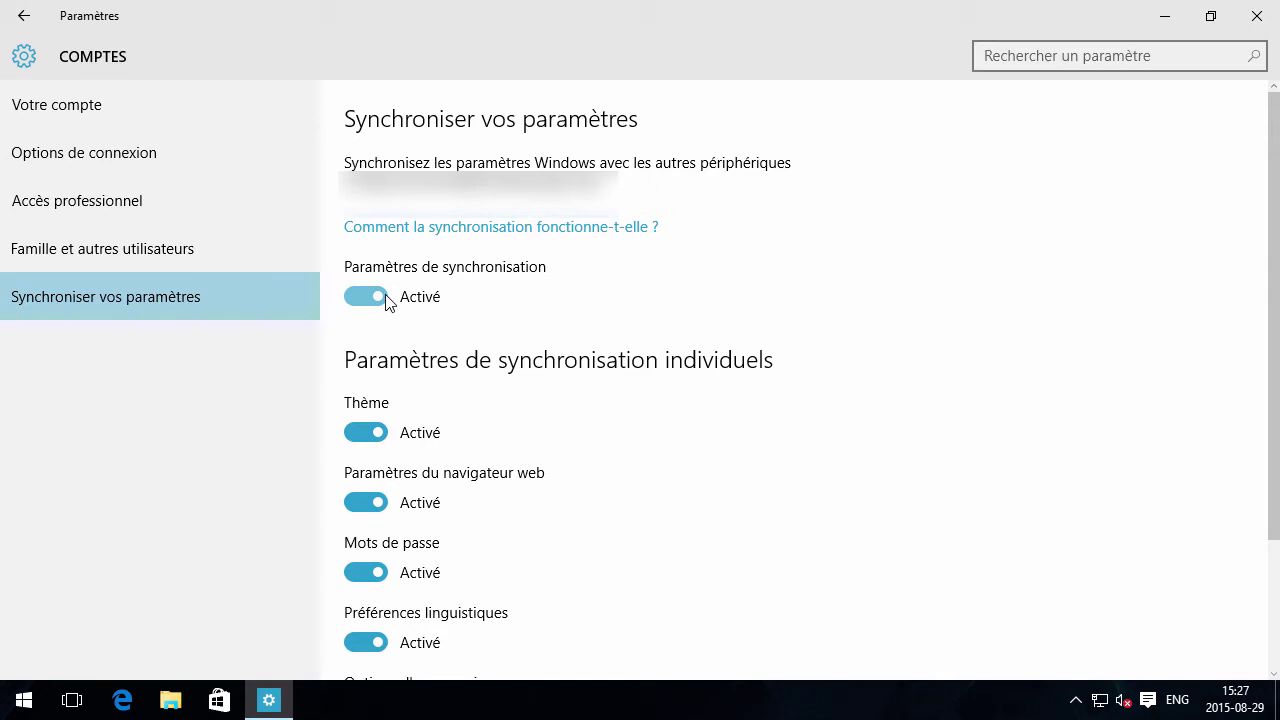
{"action": "scroll", "coordinate": [723, 374], "scroll_direction": "down", "scroll_amount": 3}
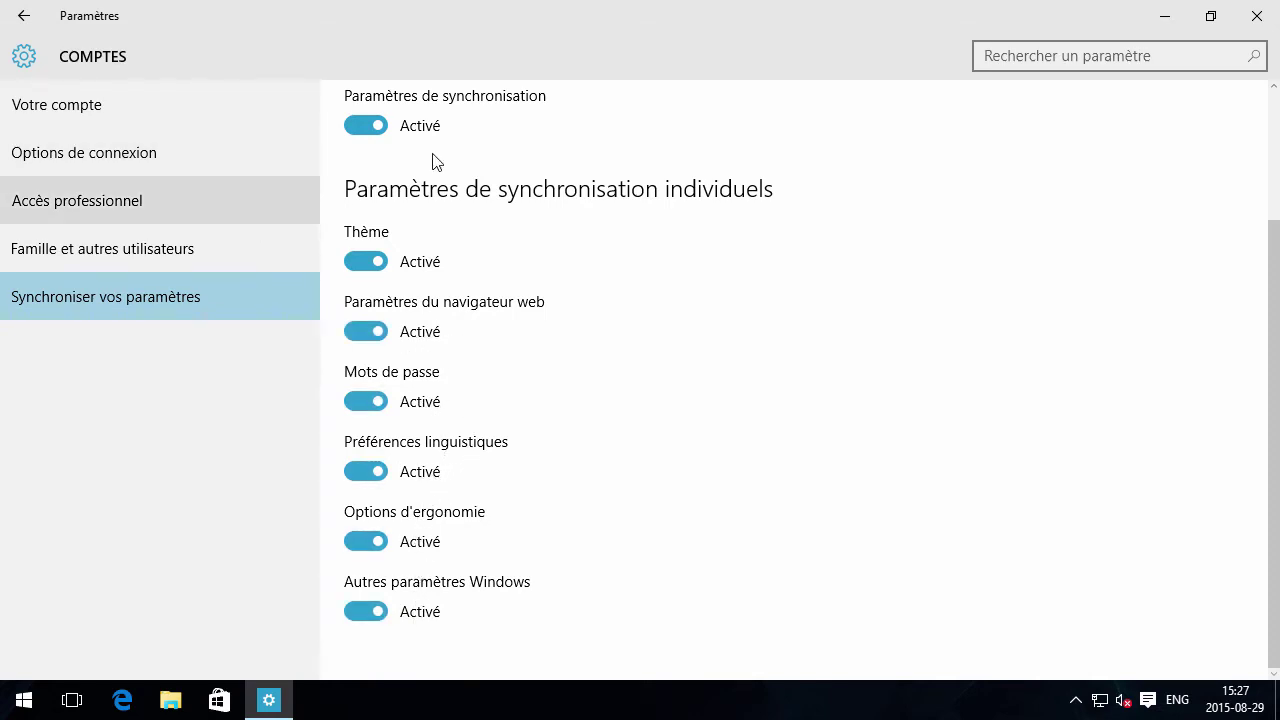
{"action": "left_click", "coordinate": [22, 16]}
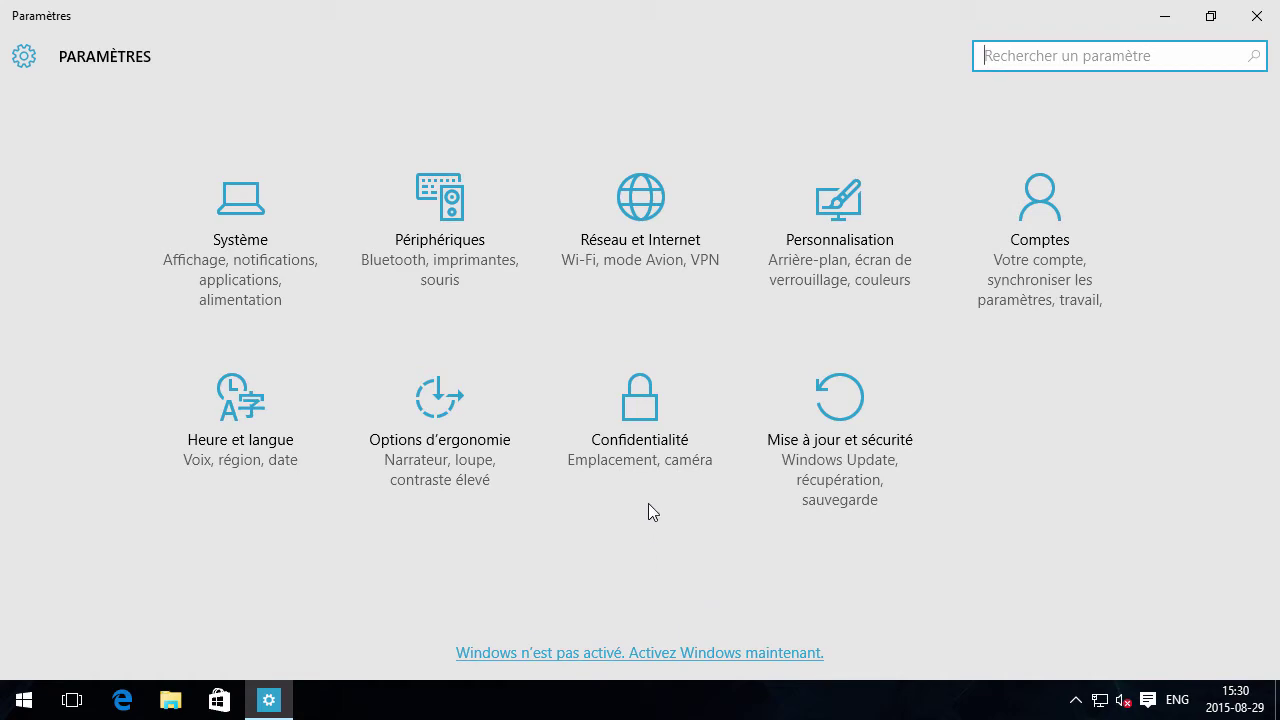
- Examine the Général and Emplacement pages in the Confidentialité section, including which applications may use the location
{"action": "left_click", "coordinate": [643, 407]}
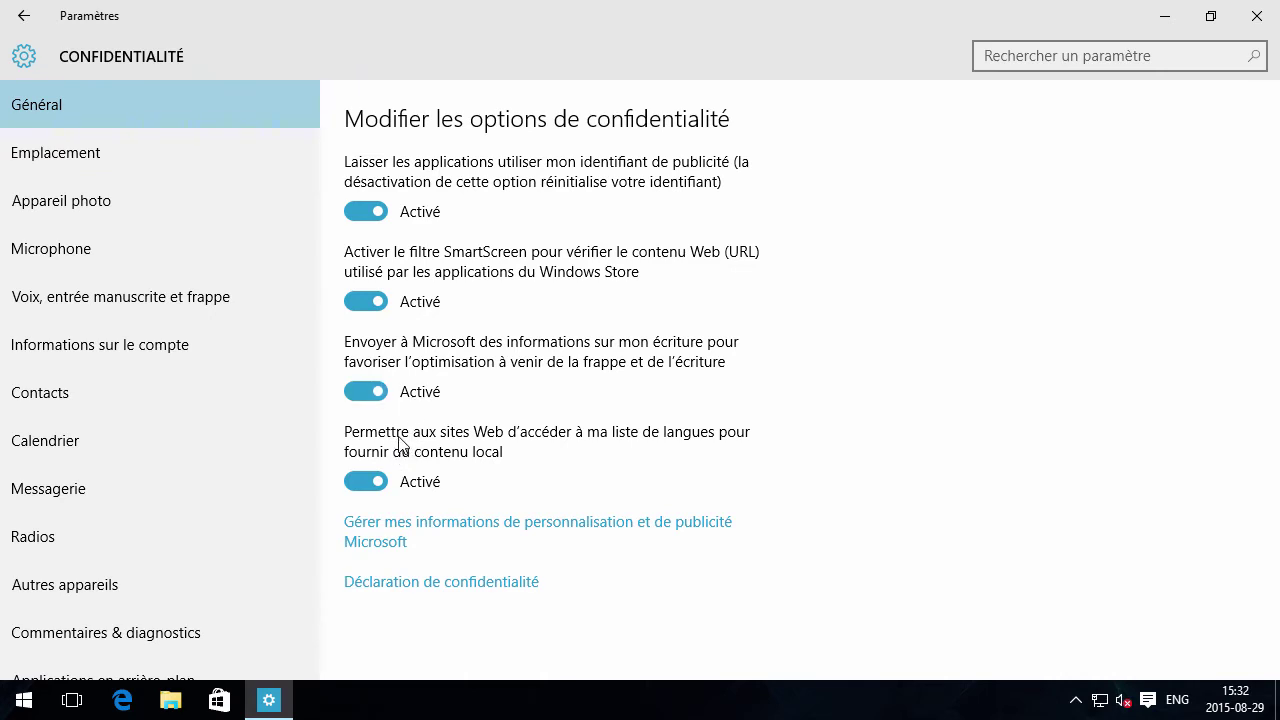
{"action": "left_click", "coordinate": [100, 153]}
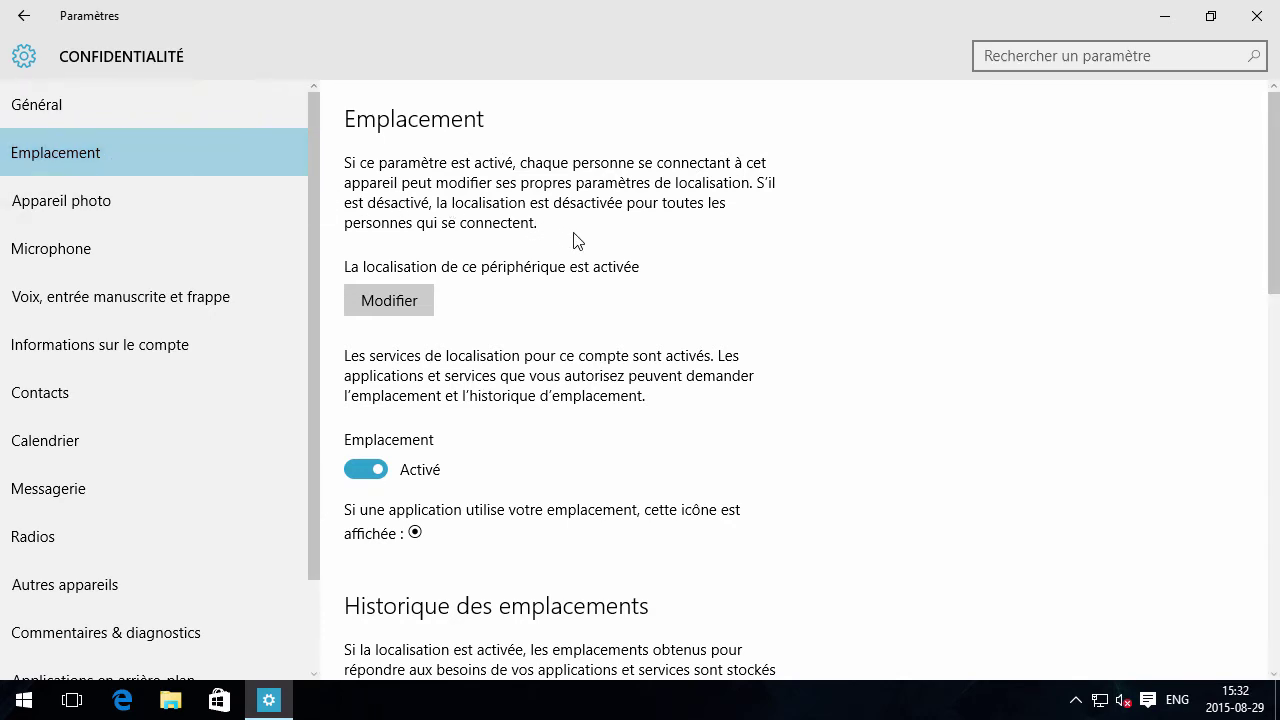
{"action": "scroll", "coordinate": [592, 250], "scroll_direction": "down", "scroll_amount": 3}
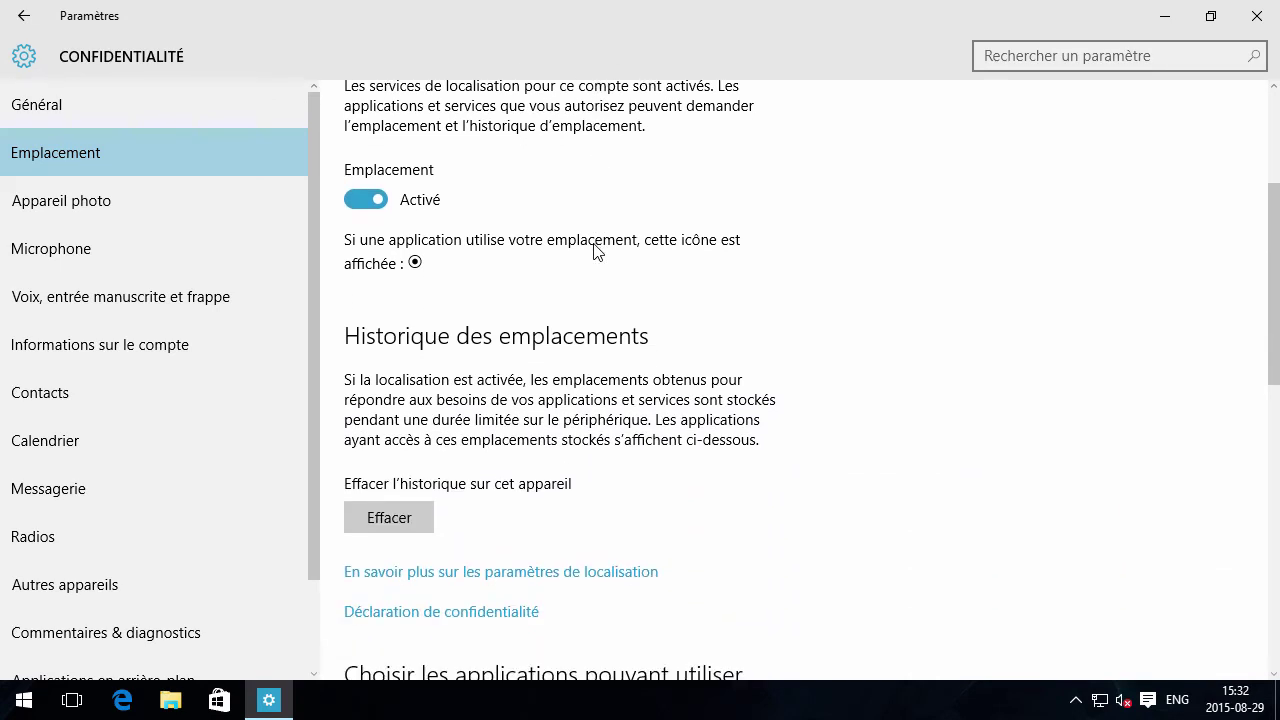
{"action": "scroll", "coordinate": [580, 302], "scroll_direction": "down", "scroll_amount": 2}
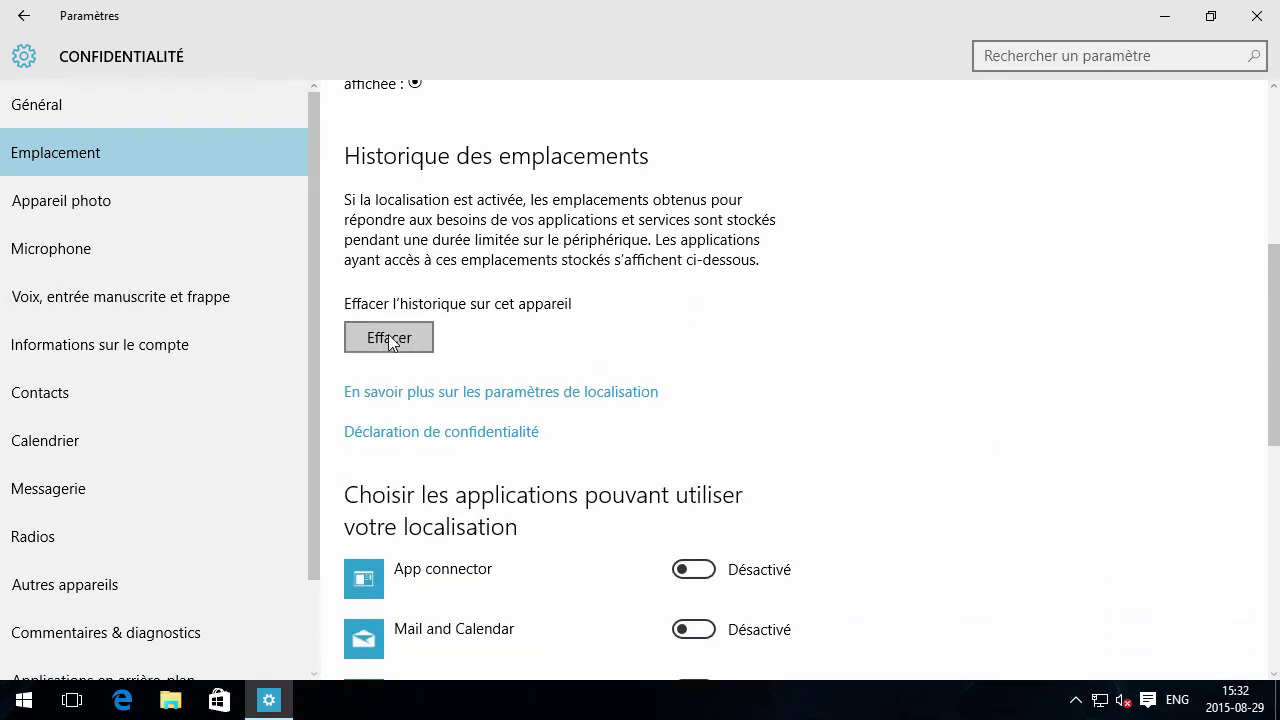
{"action": "scroll", "coordinate": [760, 329], "scroll_direction": "down", "scroll_amount": 3}
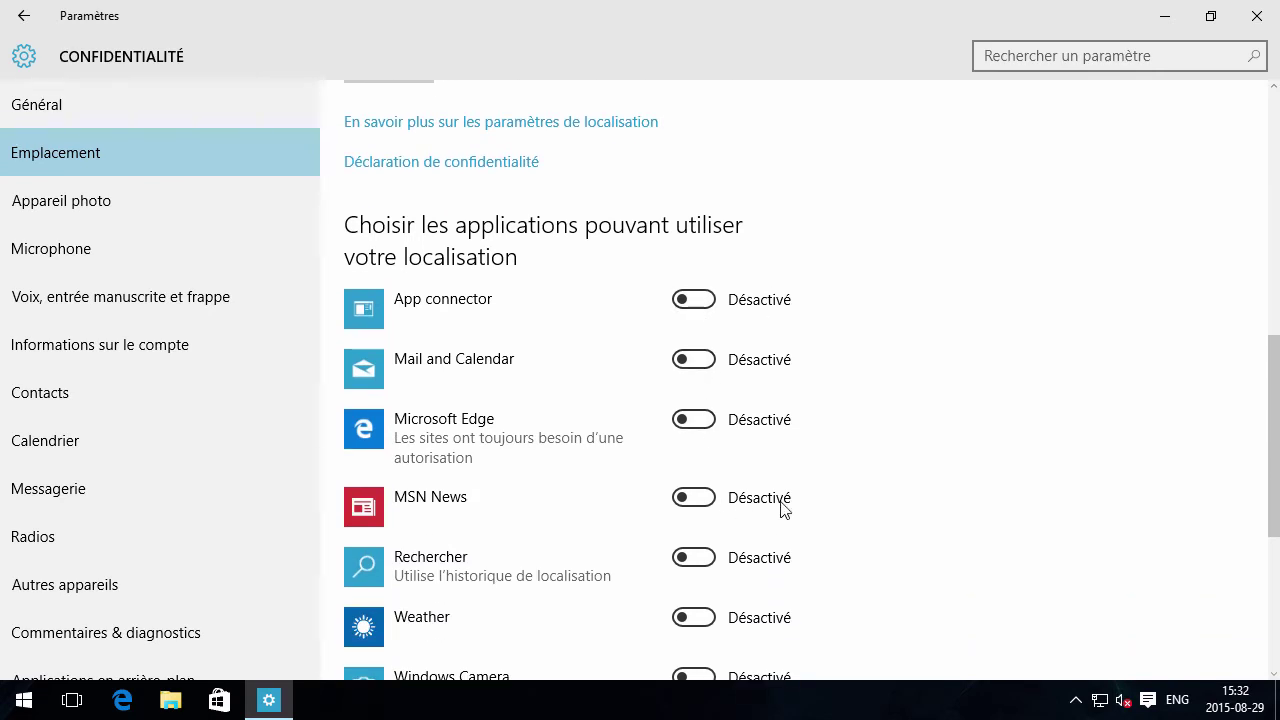
{"action": "scroll", "coordinate": [737, 405], "scroll_direction": "down", "scroll_amount": 2}
{"action": "scroll", "coordinate": [737, 405], "scroll_direction": "down", "scroll_amount": 1}
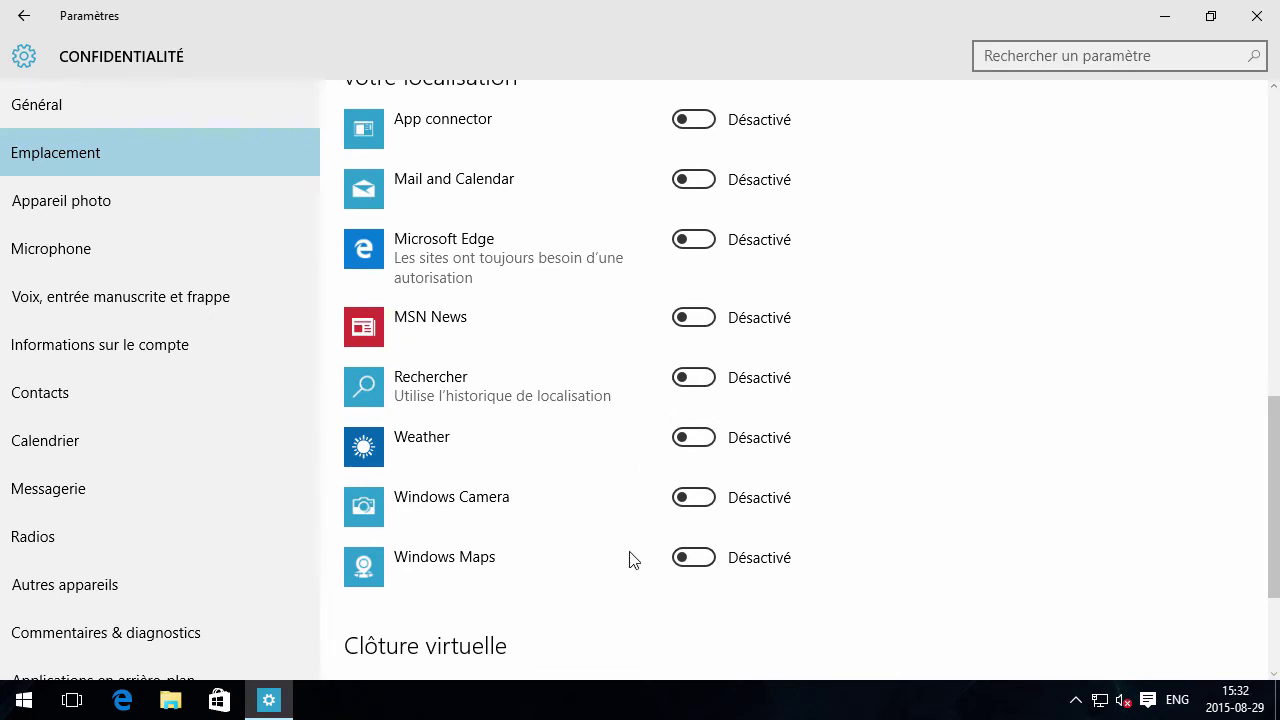
{"action": "scroll", "coordinate": [625, 560], "scroll_direction": "down", "scroll_amount": 3}
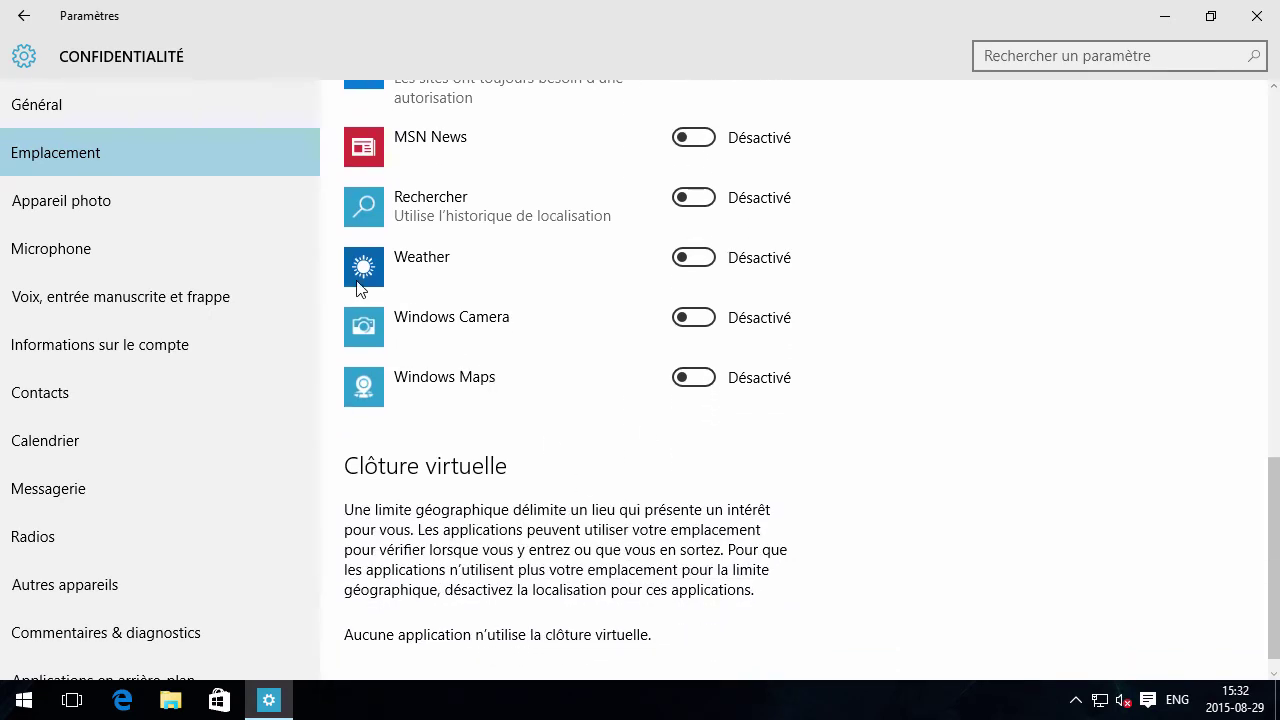
- Examine the privacy pages for camera, microphone, speech and typing, account information, contacts, radios and other devices
{"action": "left_click", "coordinate": [166, 200]}
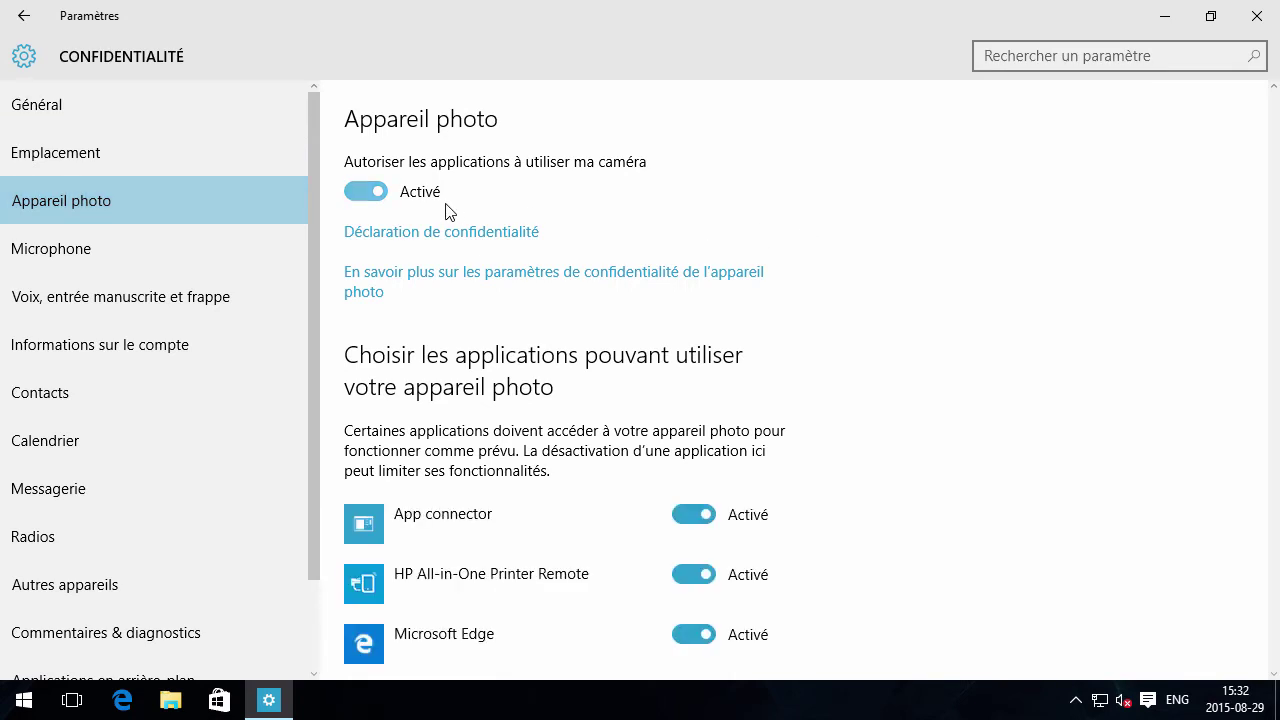
{"action": "scroll", "coordinate": [810, 247], "scroll_direction": "down", "scroll_amount": 2}
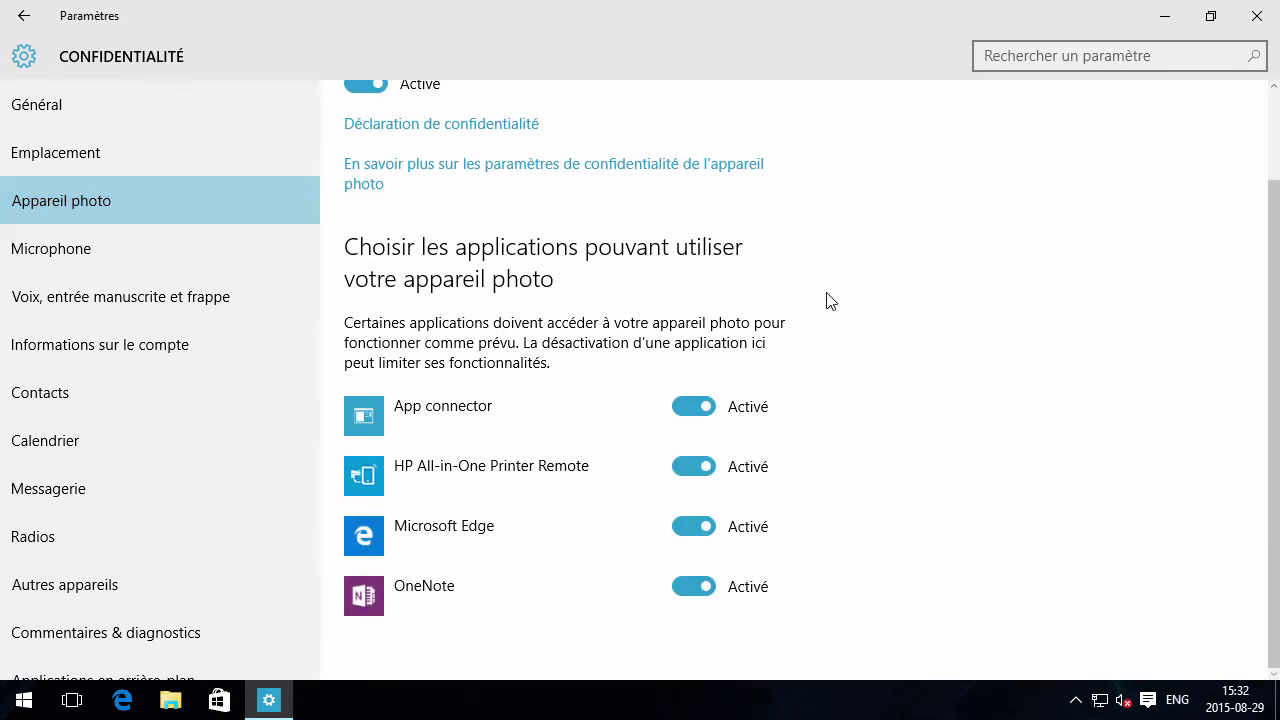
{"action": "left_click", "coordinate": [163, 250]}
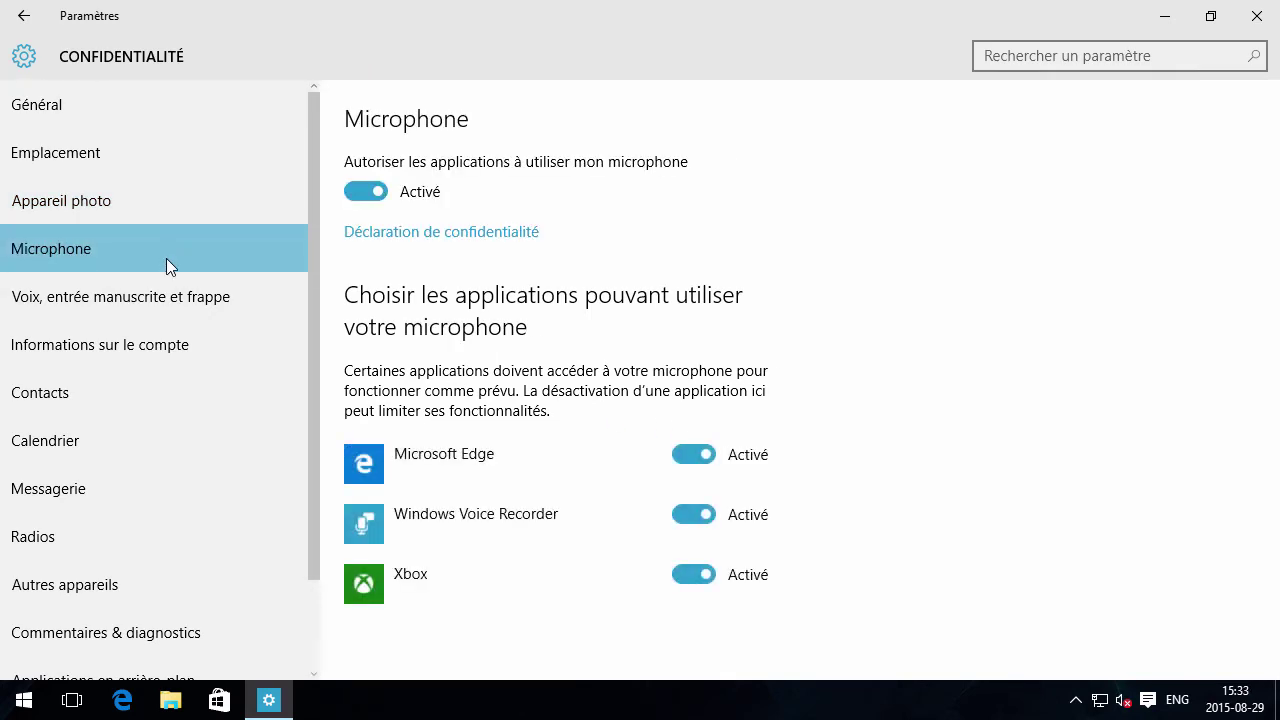
{"action": "left_click", "coordinate": [183, 300]}
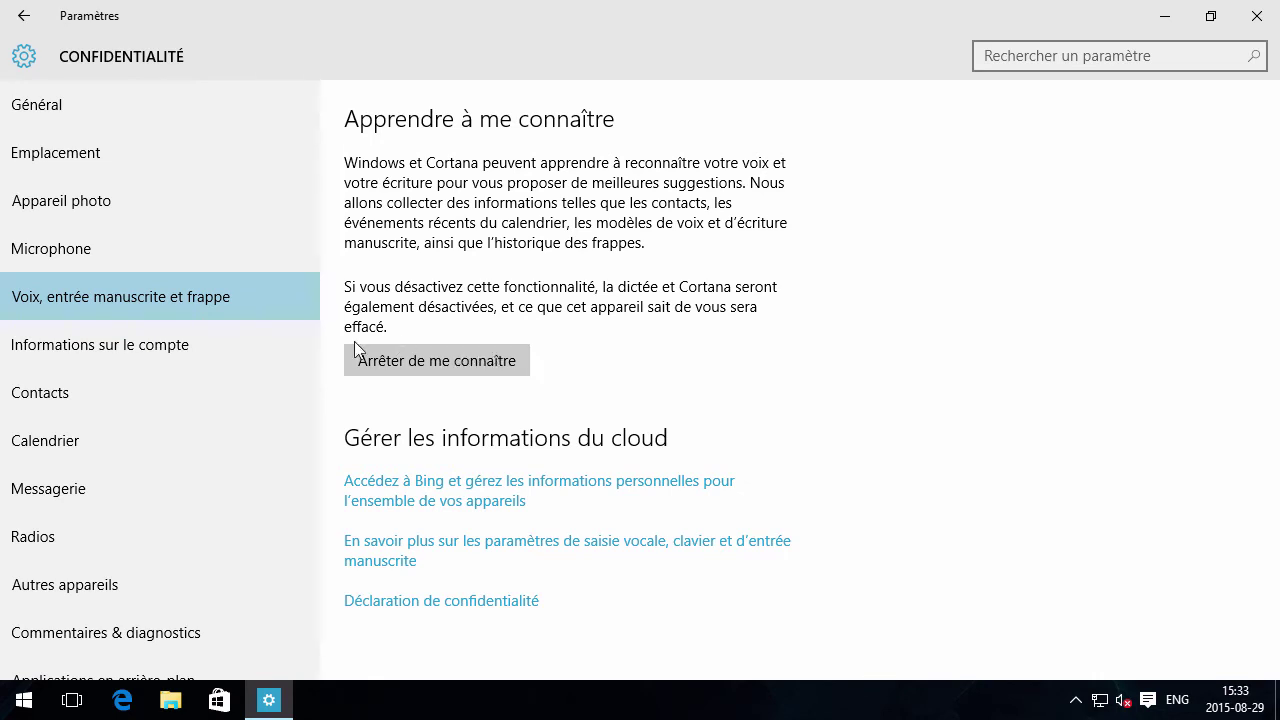
{"action": "left_click", "coordinate": [212, 343]}
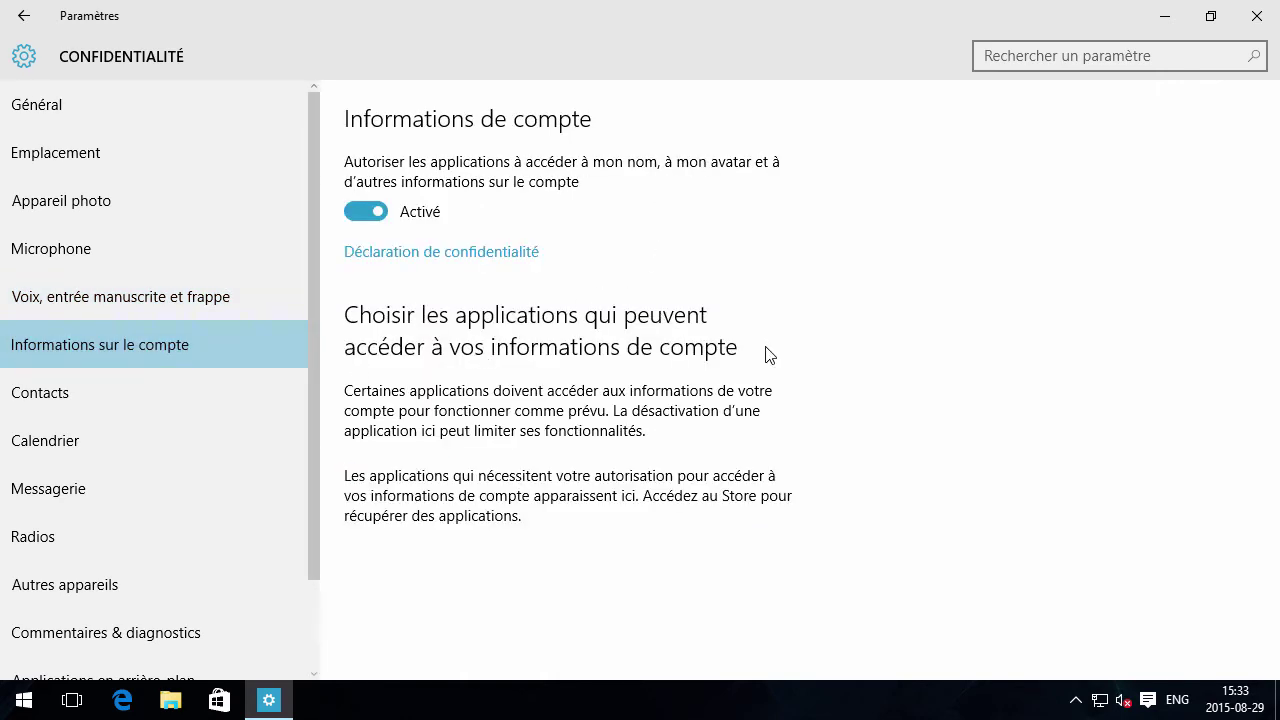
{"action": "left_click", "coordinate": [169, 395]}
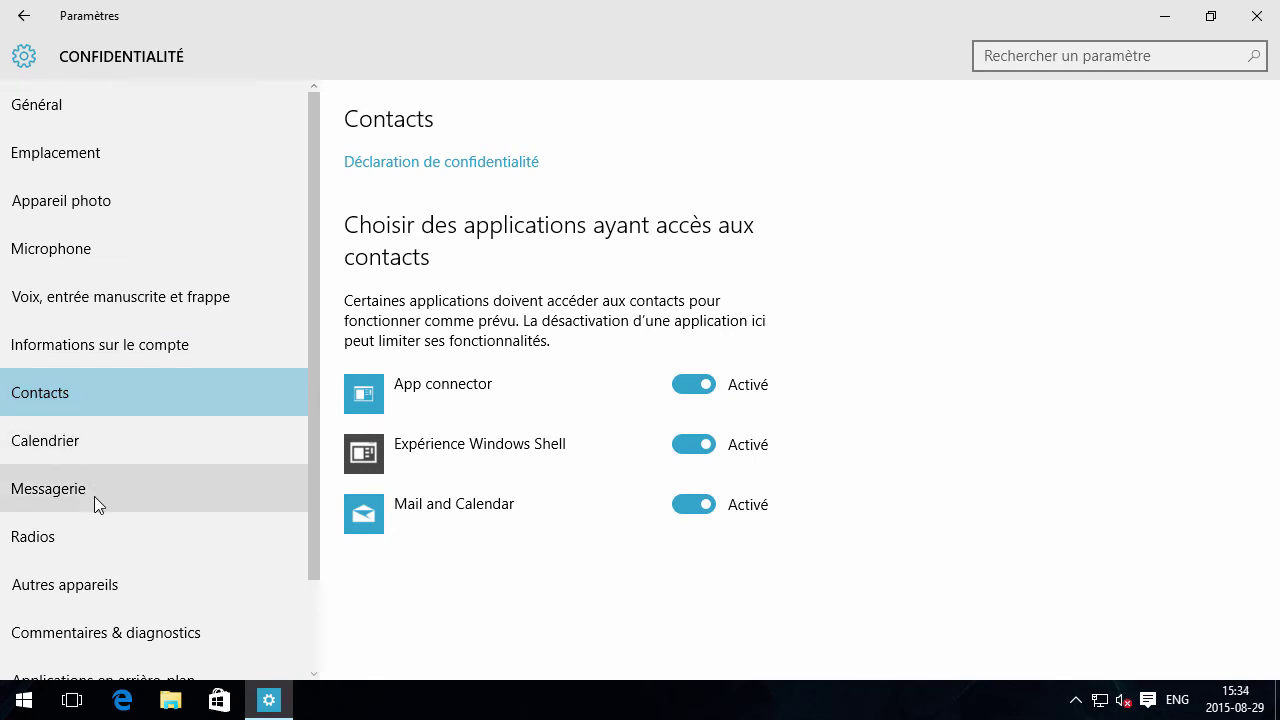
{"action": "left_click", "coordinate": [105, 539]}
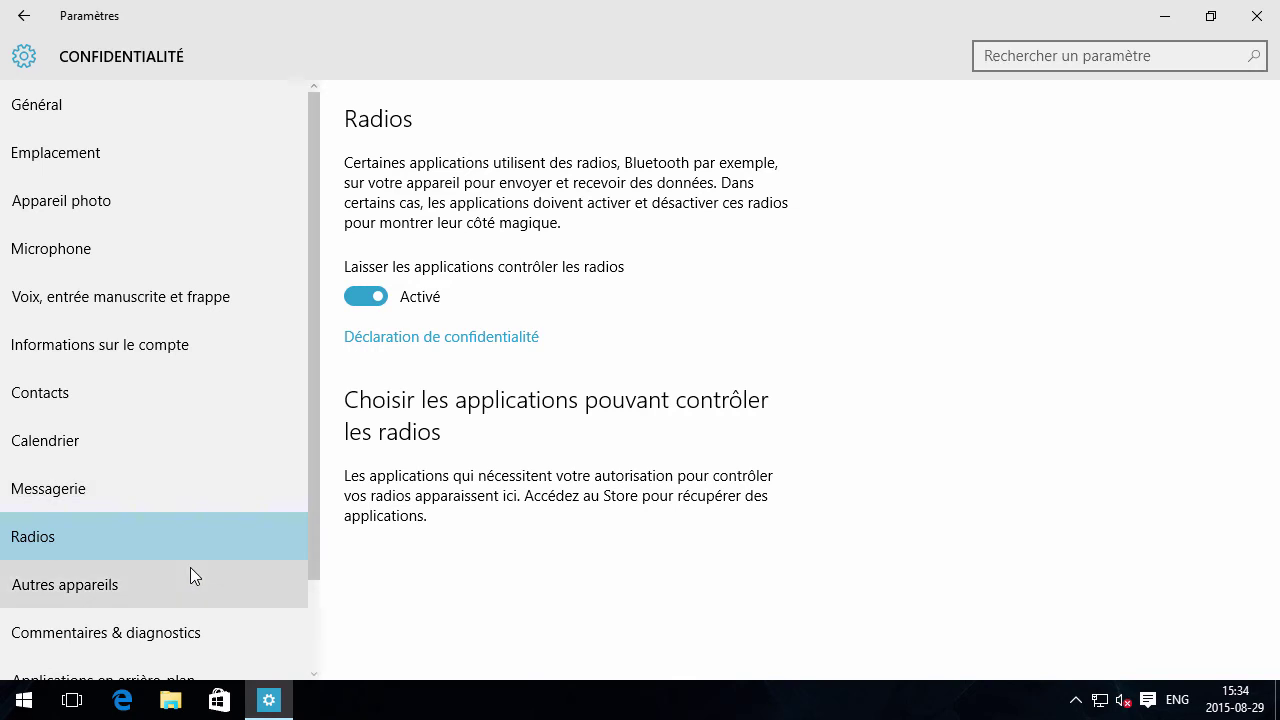
{"action": "scroll", "coordinate": [190, 567], "scroll_direction": "down", "scroll_amount": 2}
{"action": "left_click", "coordinate": [162, 477]}
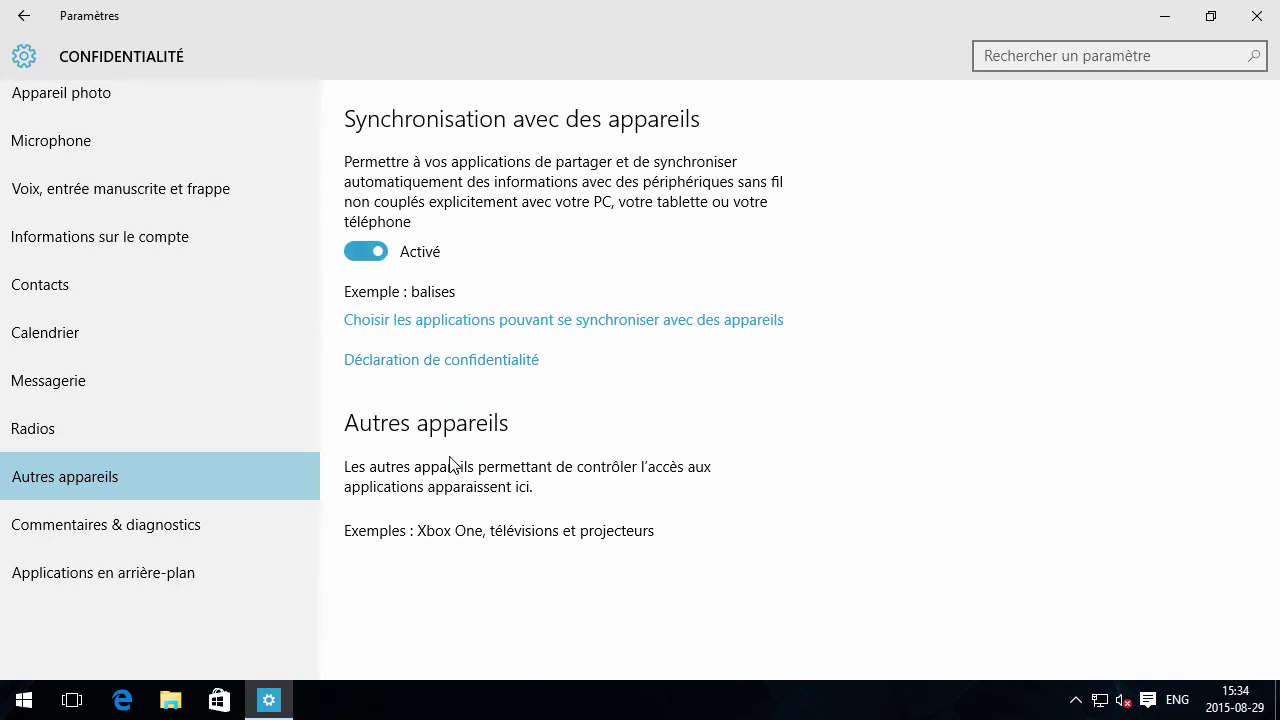
- Examine the feedback frequency choices on the Commentaires & diagnostics page and dismiss the list
{"action": "left_click", "coordinate": [202, 527]}
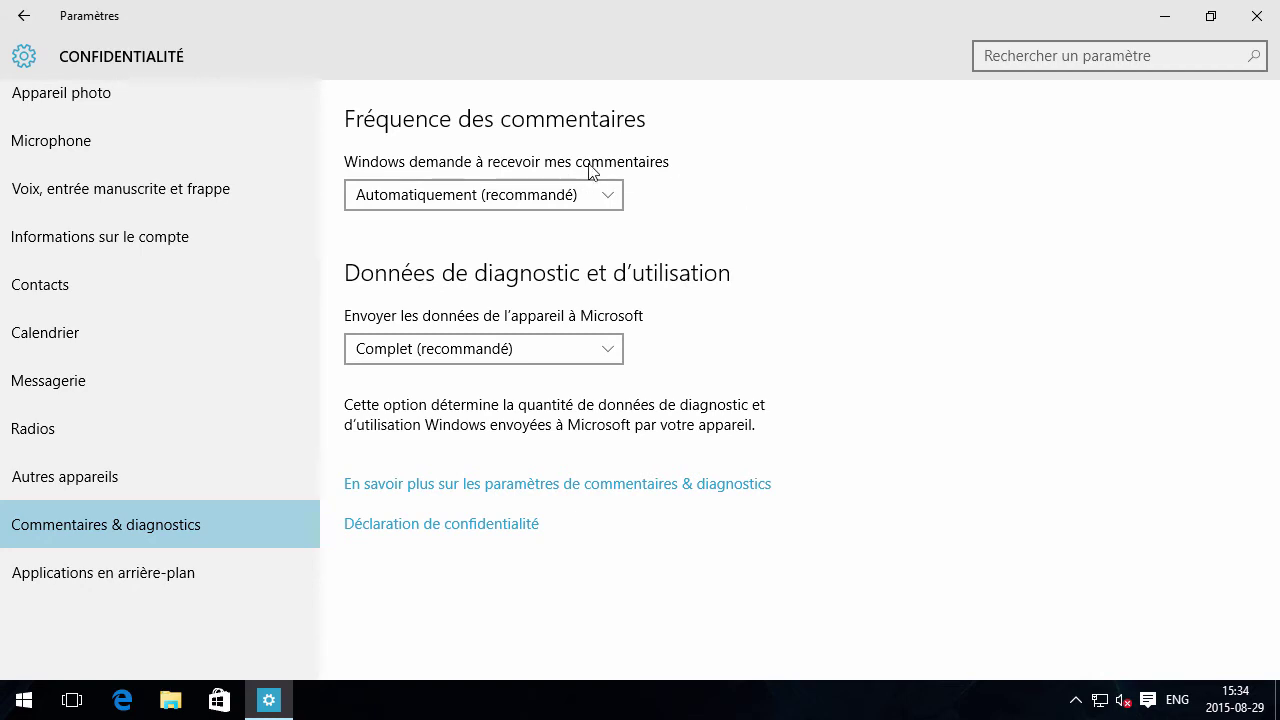
{"action": "left_click", "coordinate": [588, 196]}
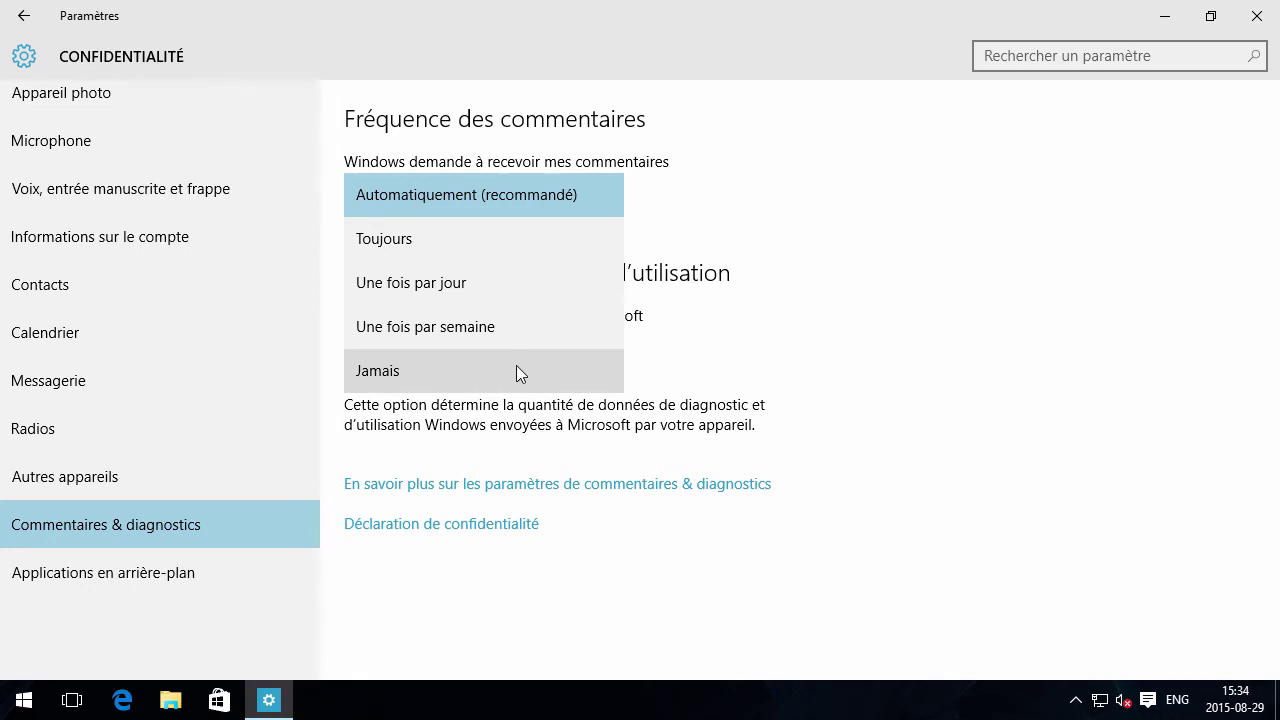
{"action": "left_click", "coordinate": [737, 343]}
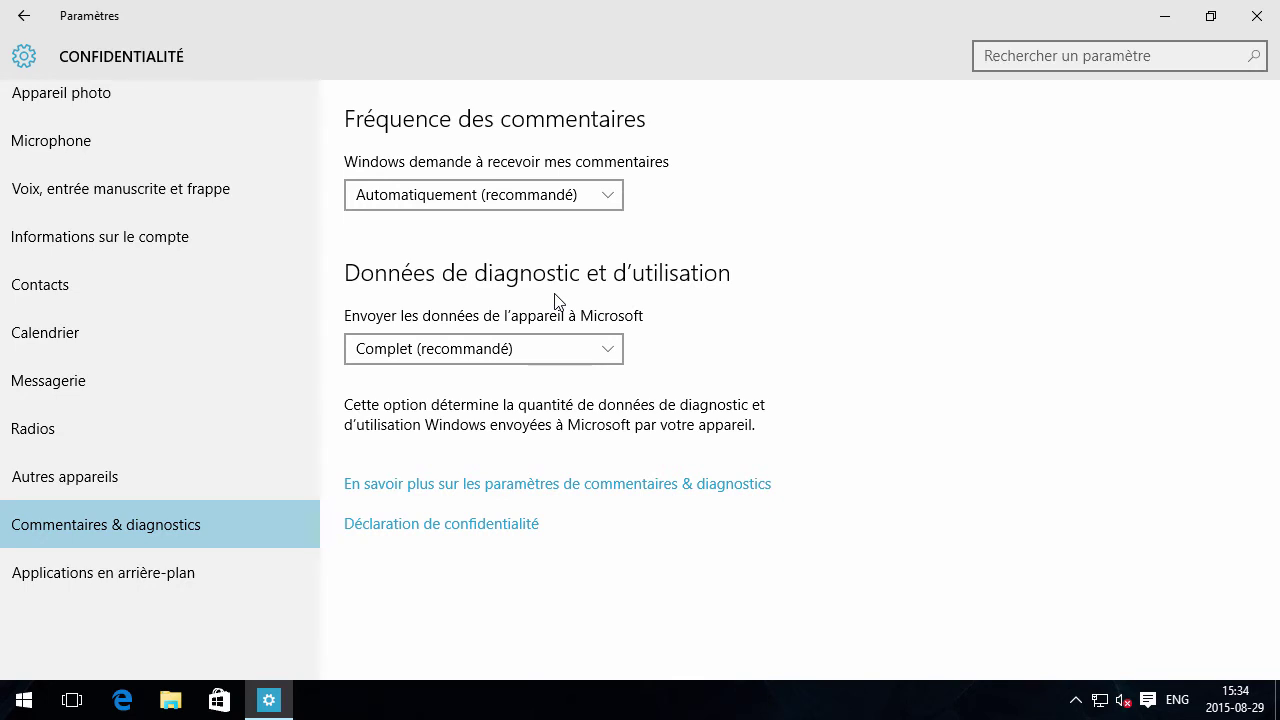
- Set the diagnostic data sent to Microsoft to De base, and return to the settings overview
{"action": "left_click", "coordinate": [607, 349]}
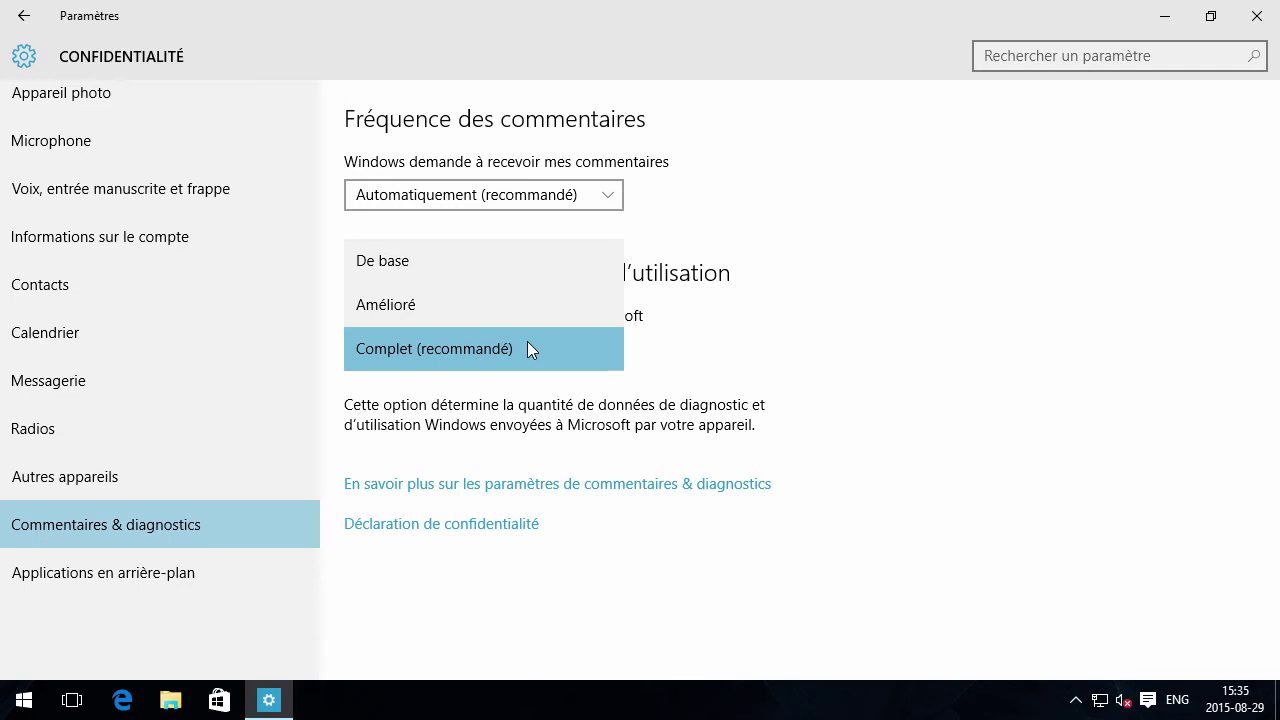
{"action": "left_click", "coordinate": [536, 256]}
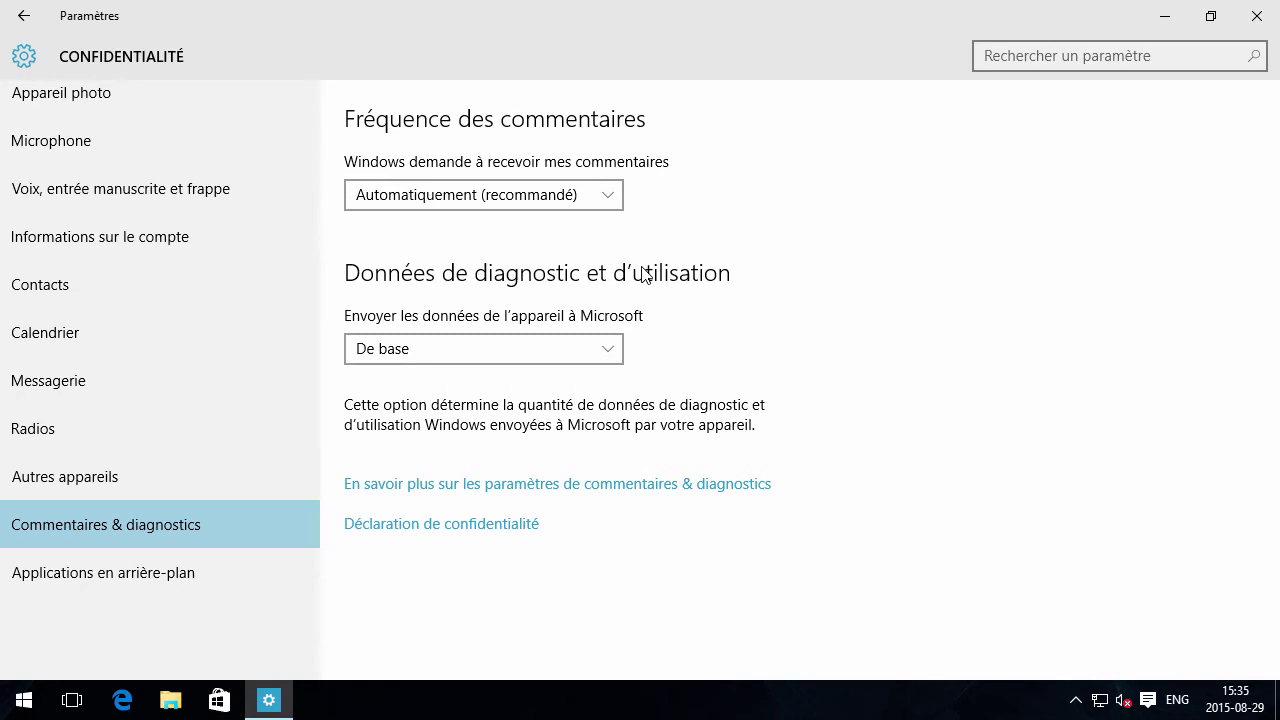
{"action": "left_click", "coordinate": [22, 22]}
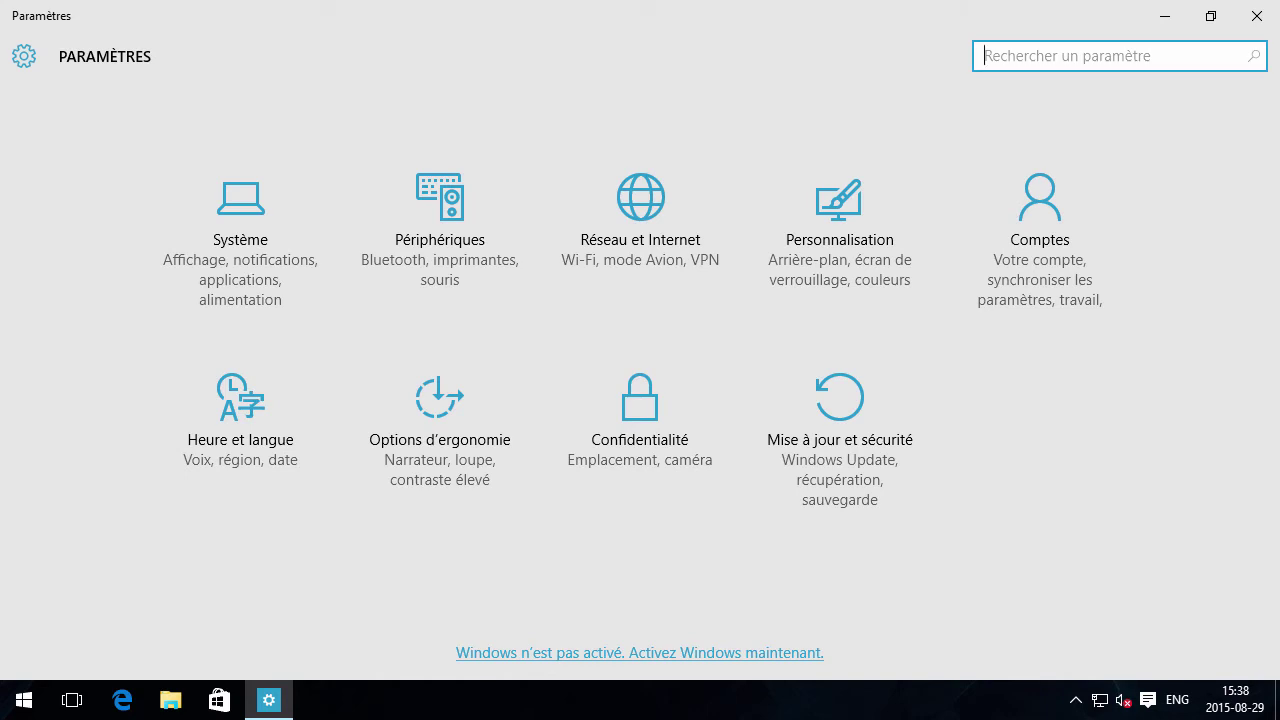
- Examine the Wi-Fi Sense options in the Wi-Fi management settings, close that window and return to the settings overview
{"action": "left_click", "coordinate": [638, 212]}
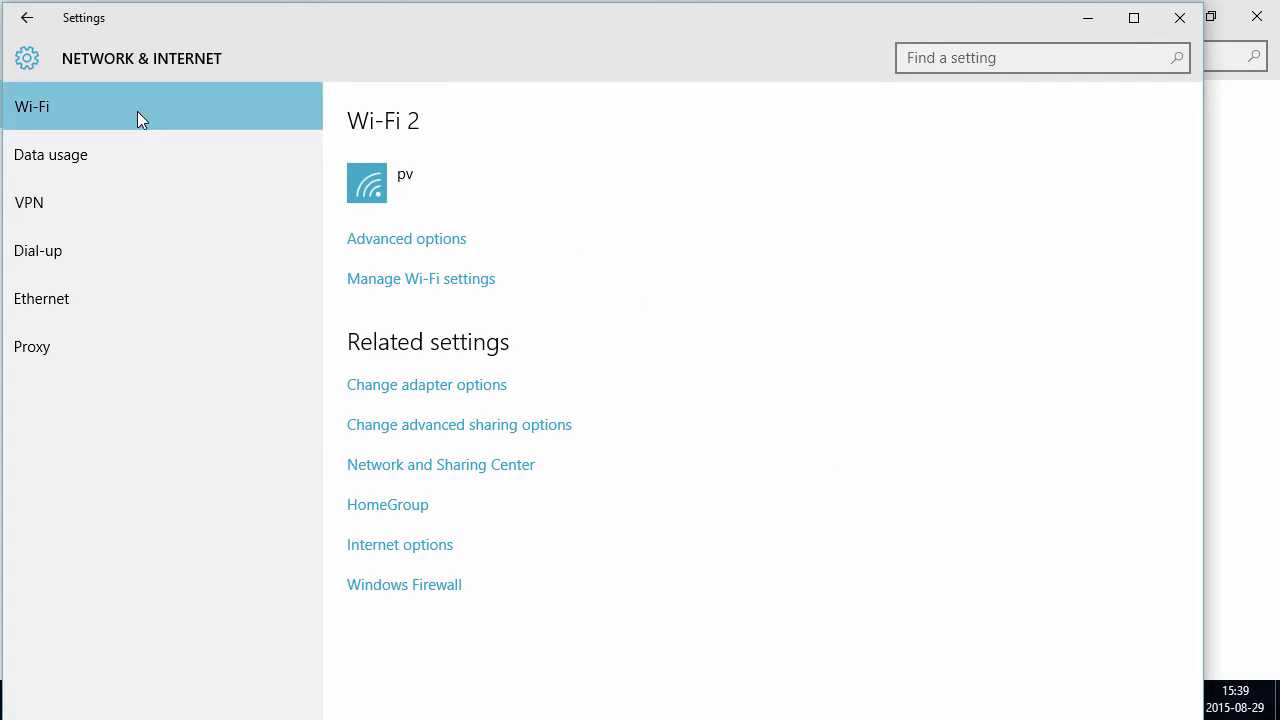
{"action": "left_click", "coordinate": [32, 106]}
{"action": "left_click", "coordinate": [432, 280]}
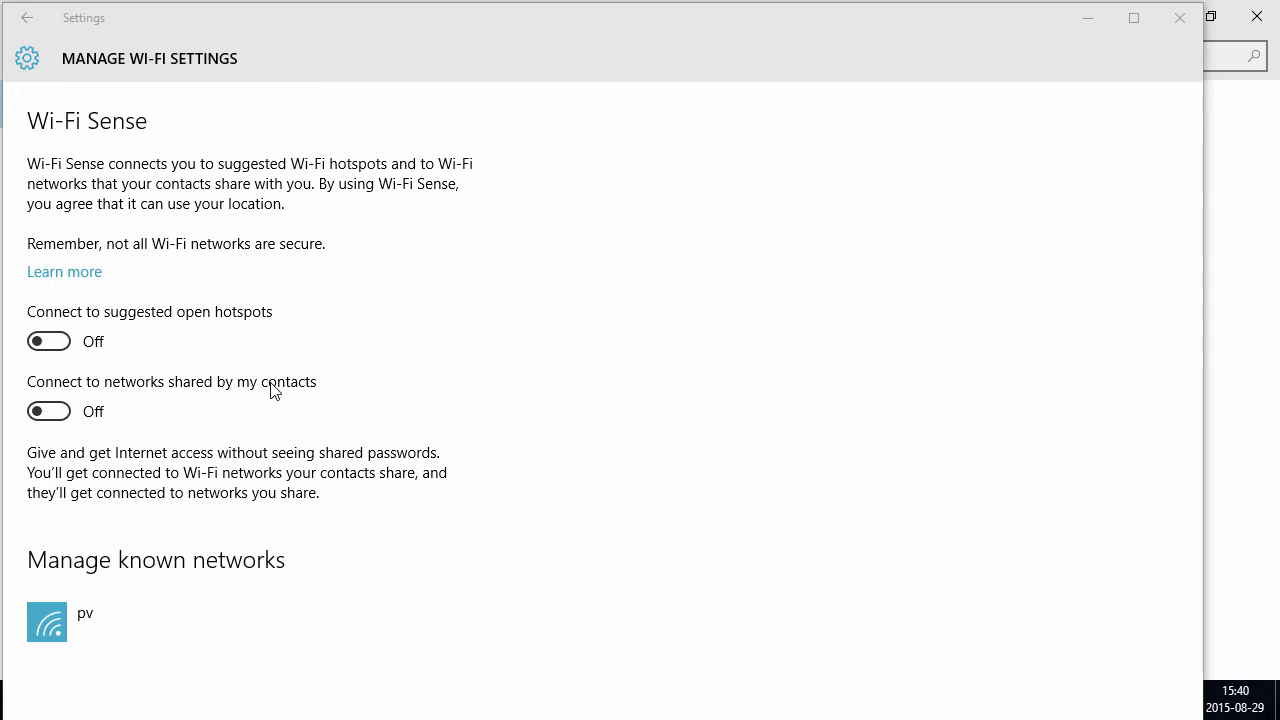
{"action": "left_click", "coordinate": [1178, 20]}
{"action": "left_click", "coordinate": [20, 14]}
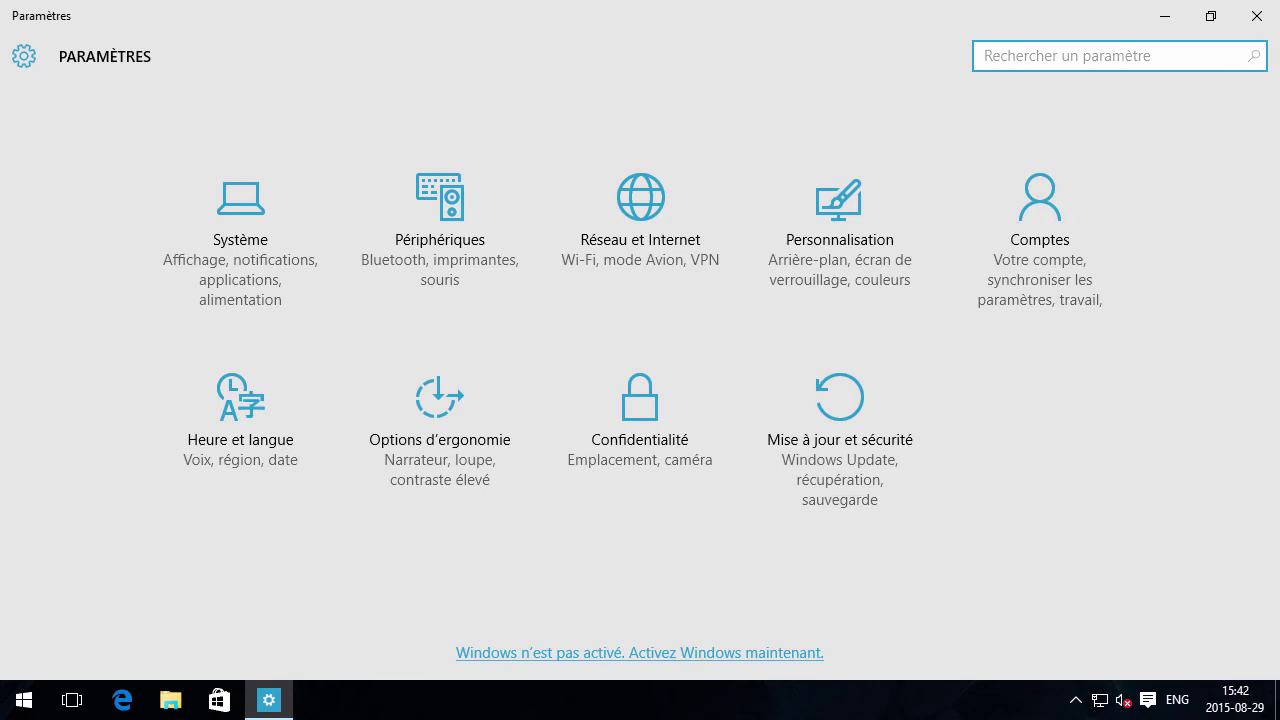
- Open the advanced options of Windows Update and examine the available update installation modes
{"action": "left_click", "coordinate": [851, 411]}
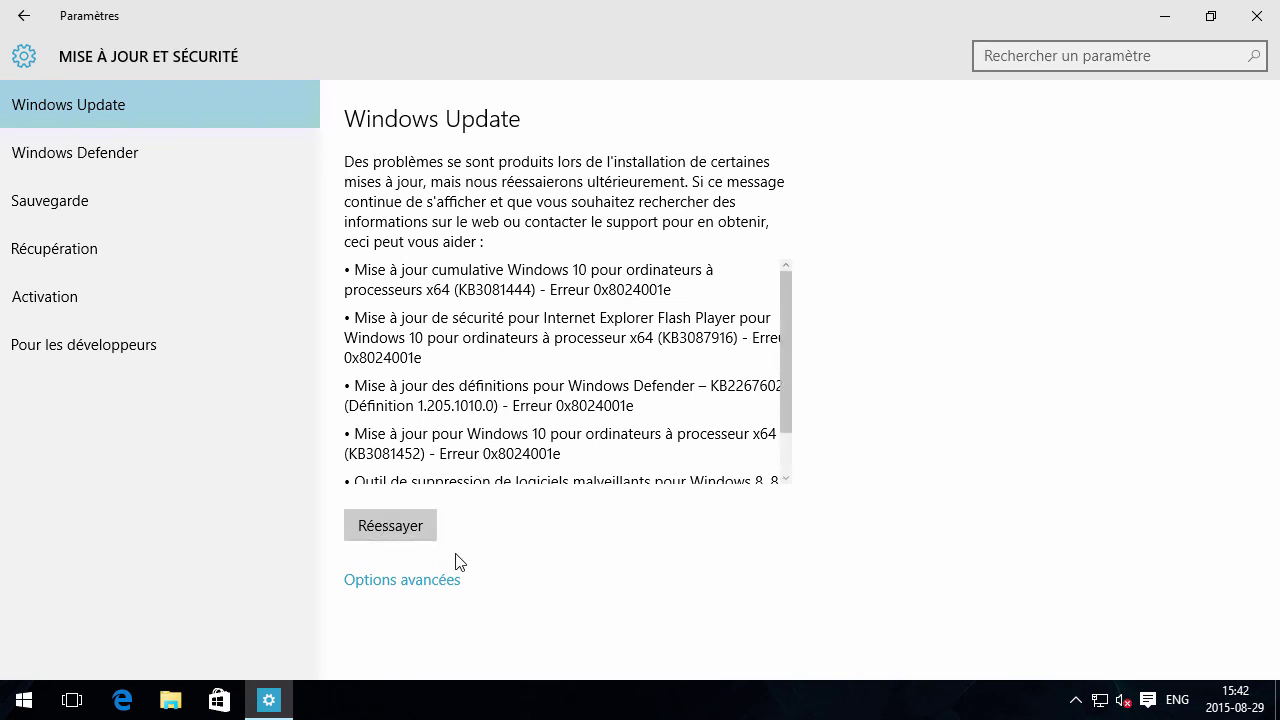
{"action": "left_click", "coordinate": [408, 584]}
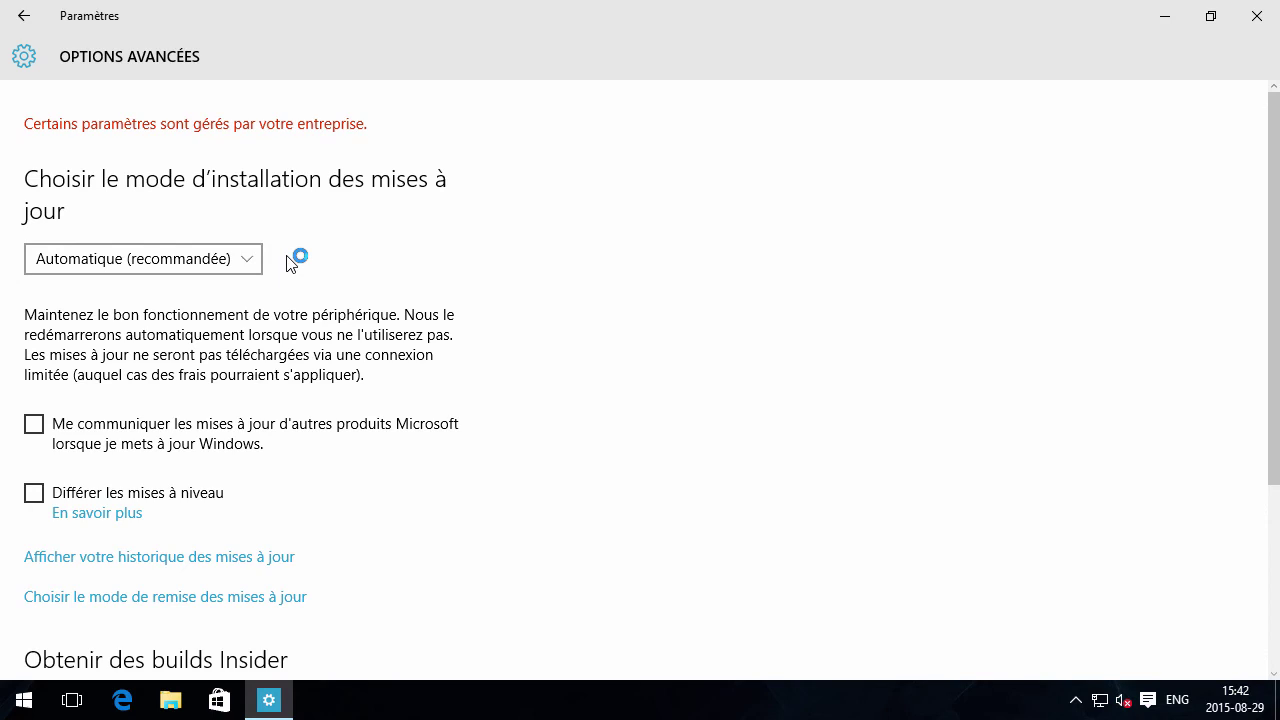
{"action": "left_click", "coordinate": [137, 268]}
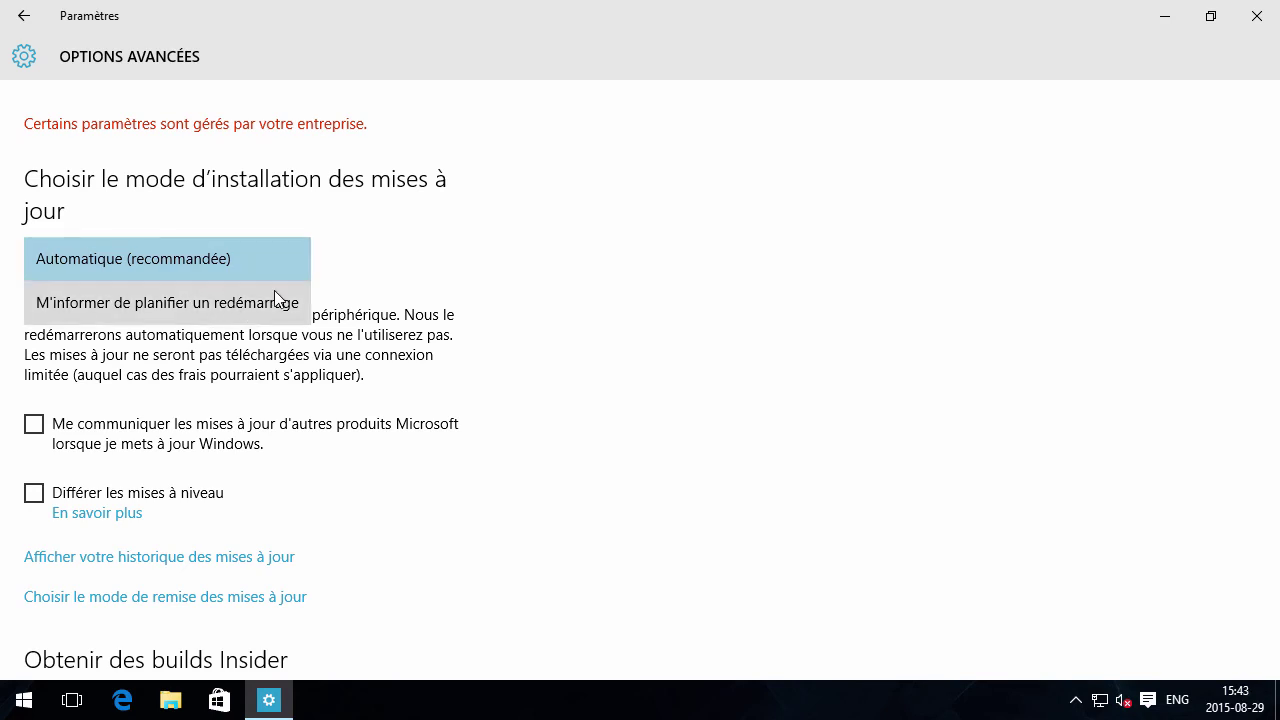
- Restrict the update delivery mode to PC sur mon réseau local
{"action": "scroll", "coordinate": [320, 330], "scroll_direction": "down", "scroll_amount": 2}
{"action": "scroll", "coordinate": [332, 370], "scroll_direction": "down", "scroll_amount": 2}
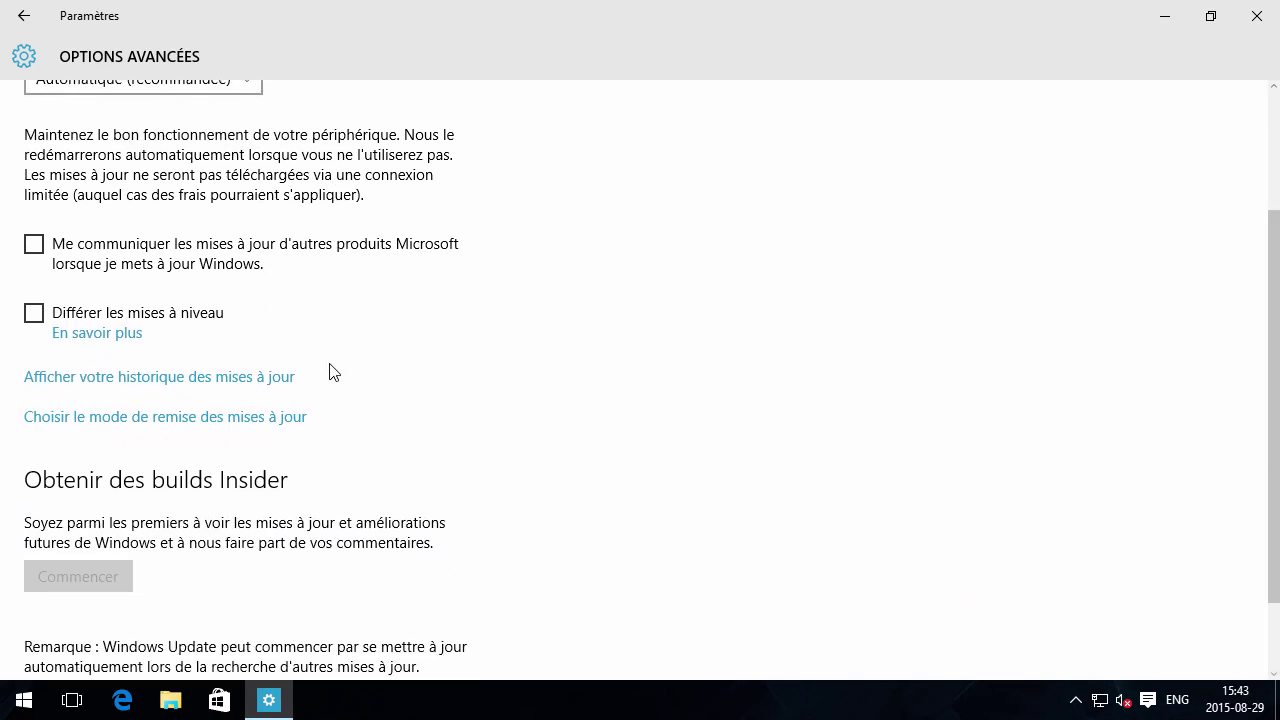
{"action": "scroll", "coordinate": [331, 378], "scroll_direction": "down", "scroll_amount": 2}
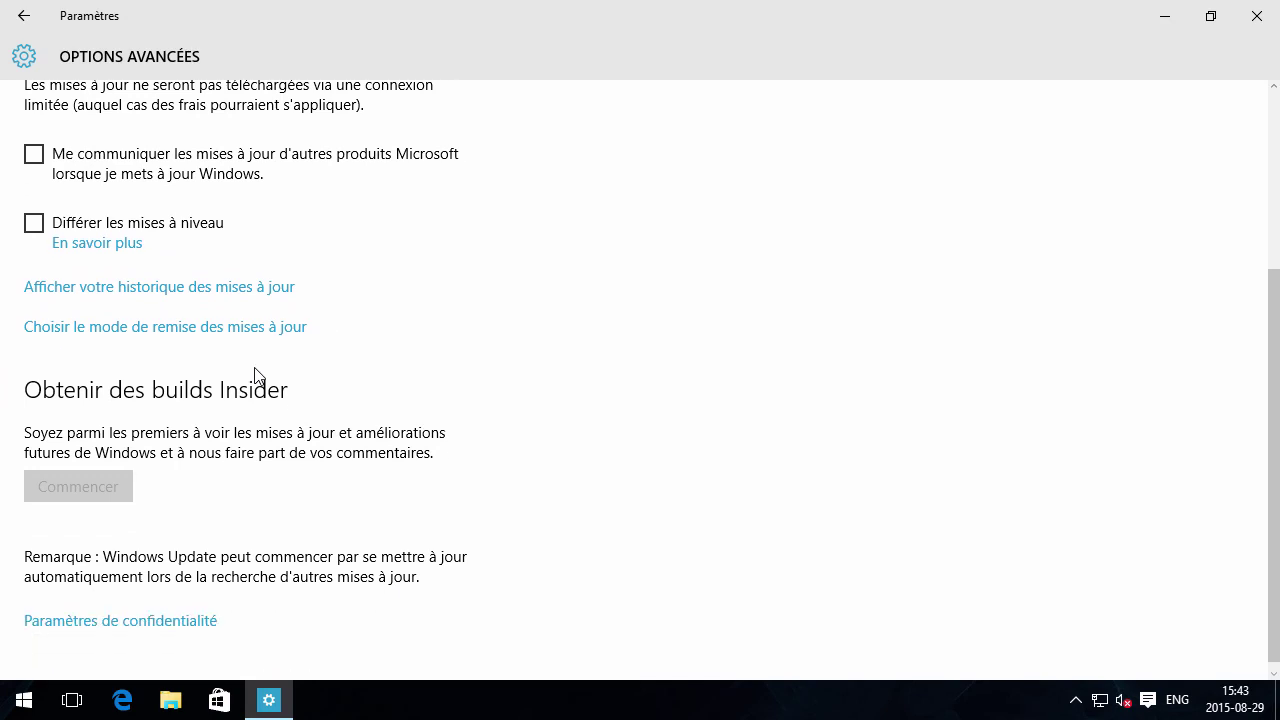
{"action": "left_click", "coordinate": [143, 331]}
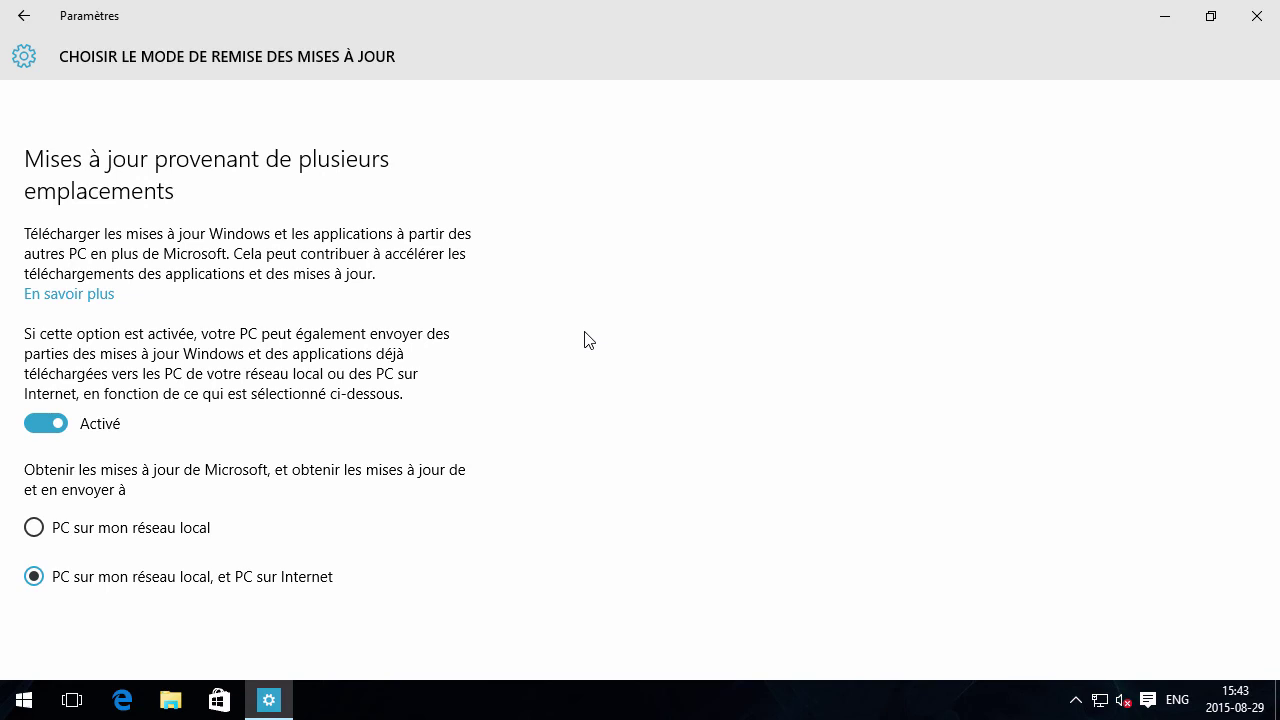
{"action": "left_click", "coordinate": [37, 529]}
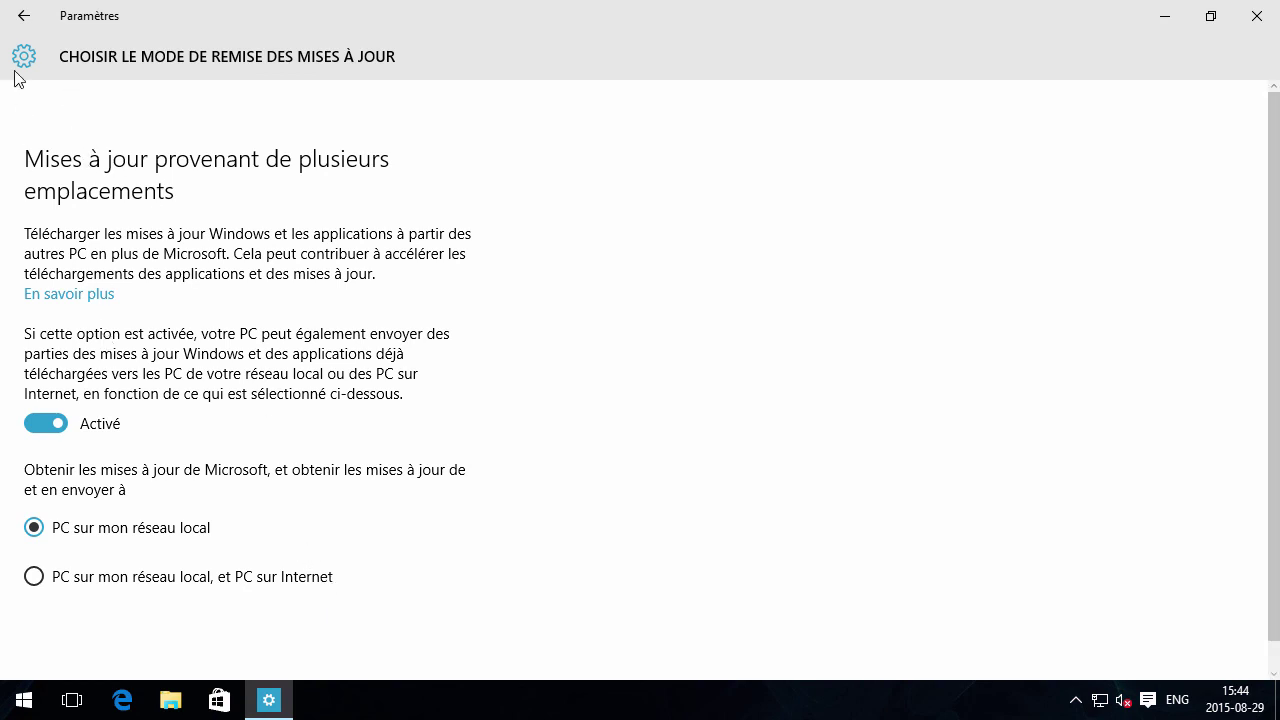
- Leave the advanced update options and examine the Windows Defender protection, sample submission, exclusion and version settings
{"action": "left_click", "coordinate": [23, 16]}
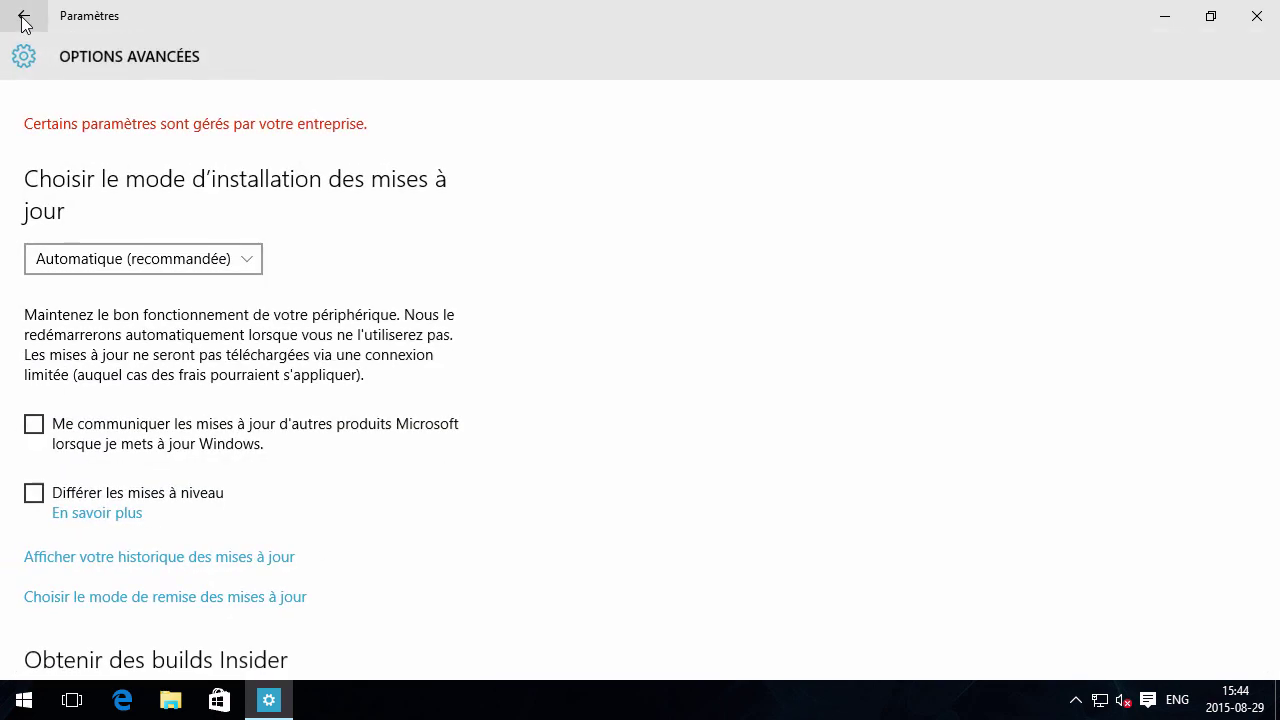
{"action": "left_click", "coordinate": [23, 16]}
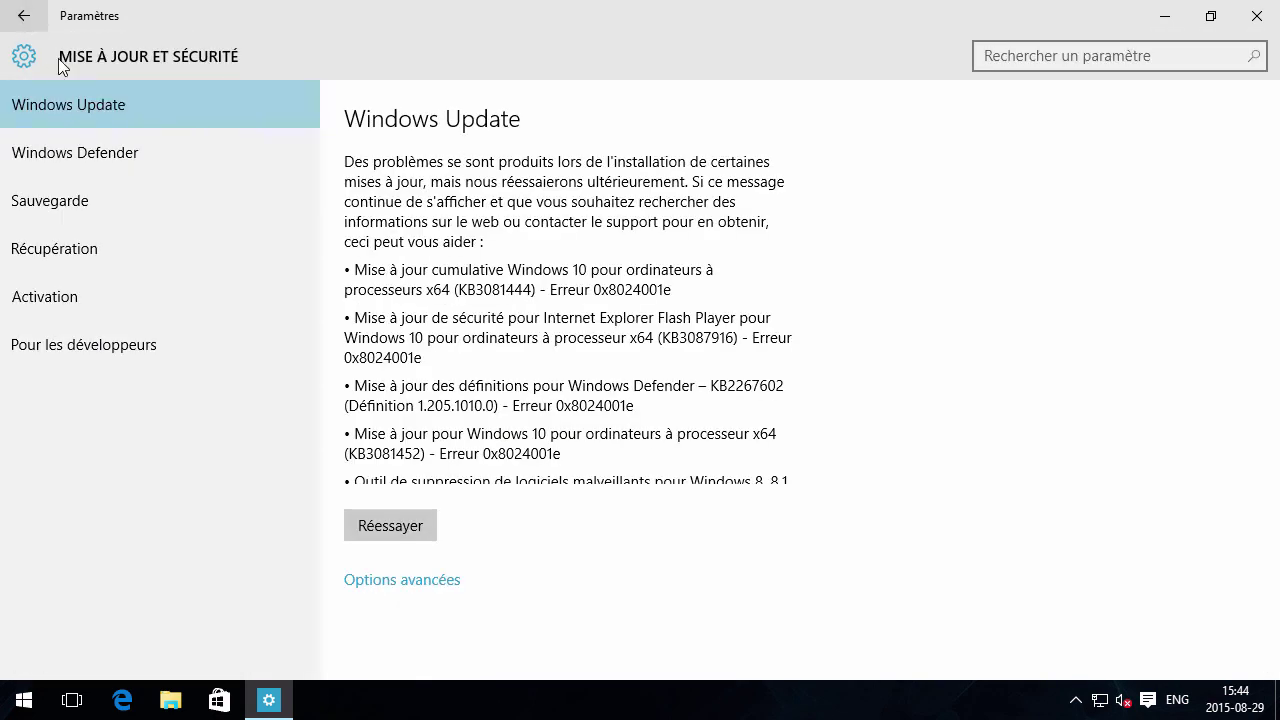
{"action": "left_click", "coordinate": [141, 154]}
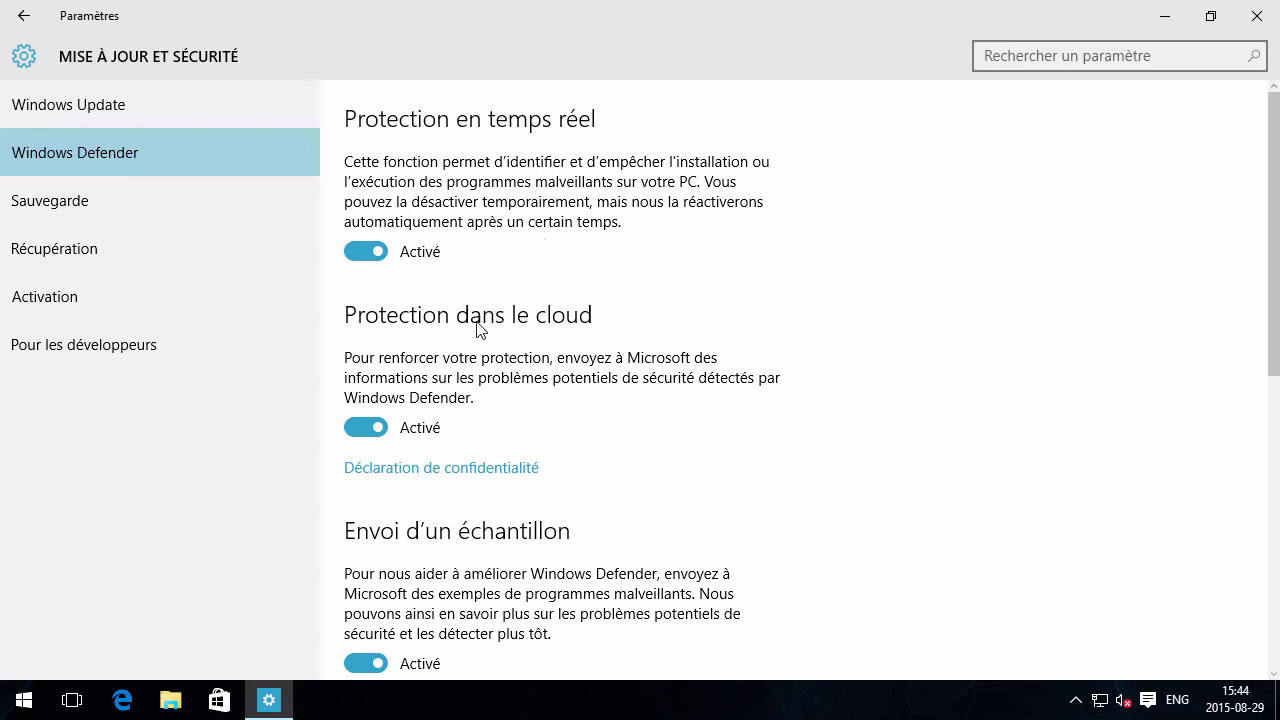
{"action": "scroll", "coordinate": [450, 340], "scroll_direction": "down", "scroll_amount": 2}
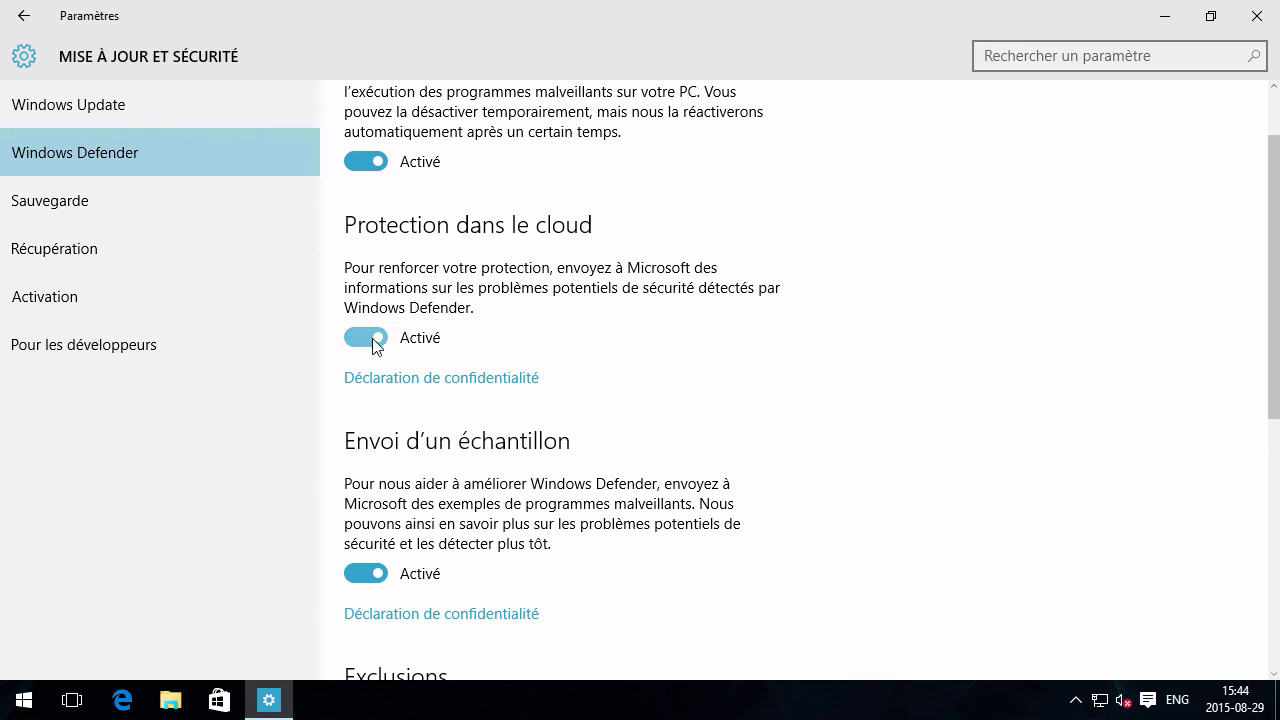
{"action": "scroll", "coordinate": [449, 329], "scroll_direction": "down", "scroll_amount": 3}
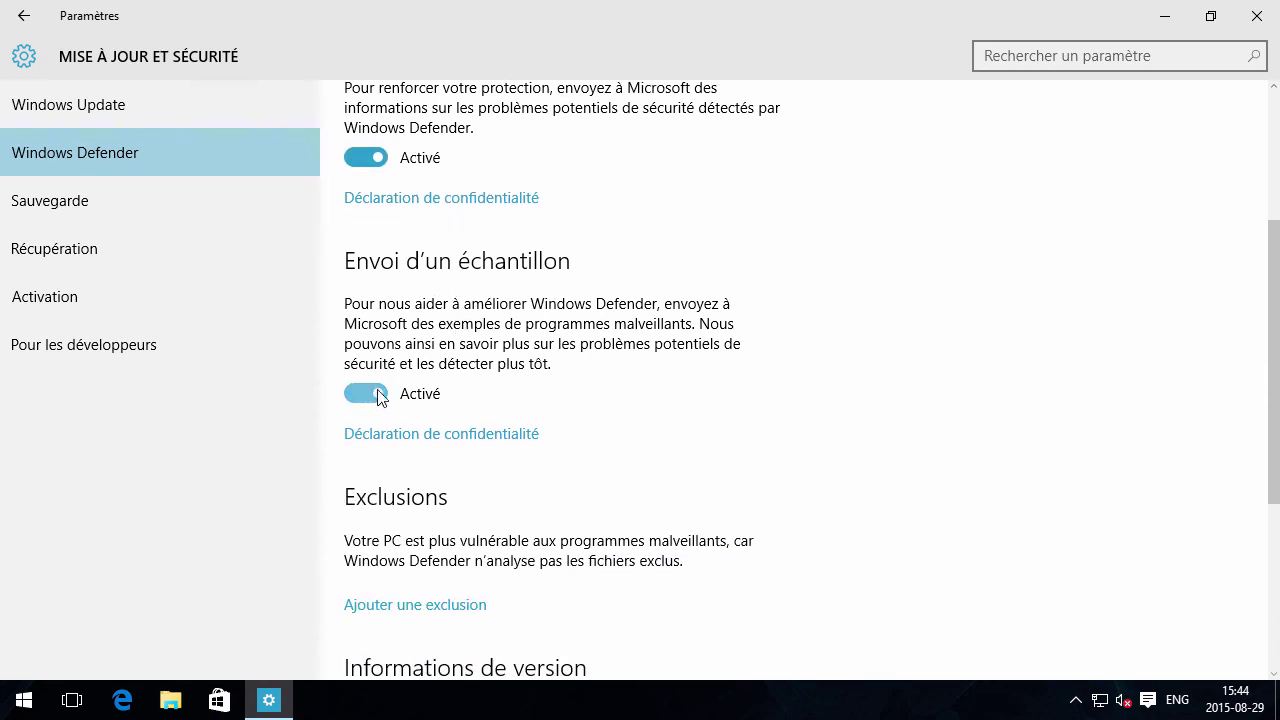
{"action": "scroll", "coordinate": [575, 370], "scroll_direction": "down", "scroll_amount": 3}
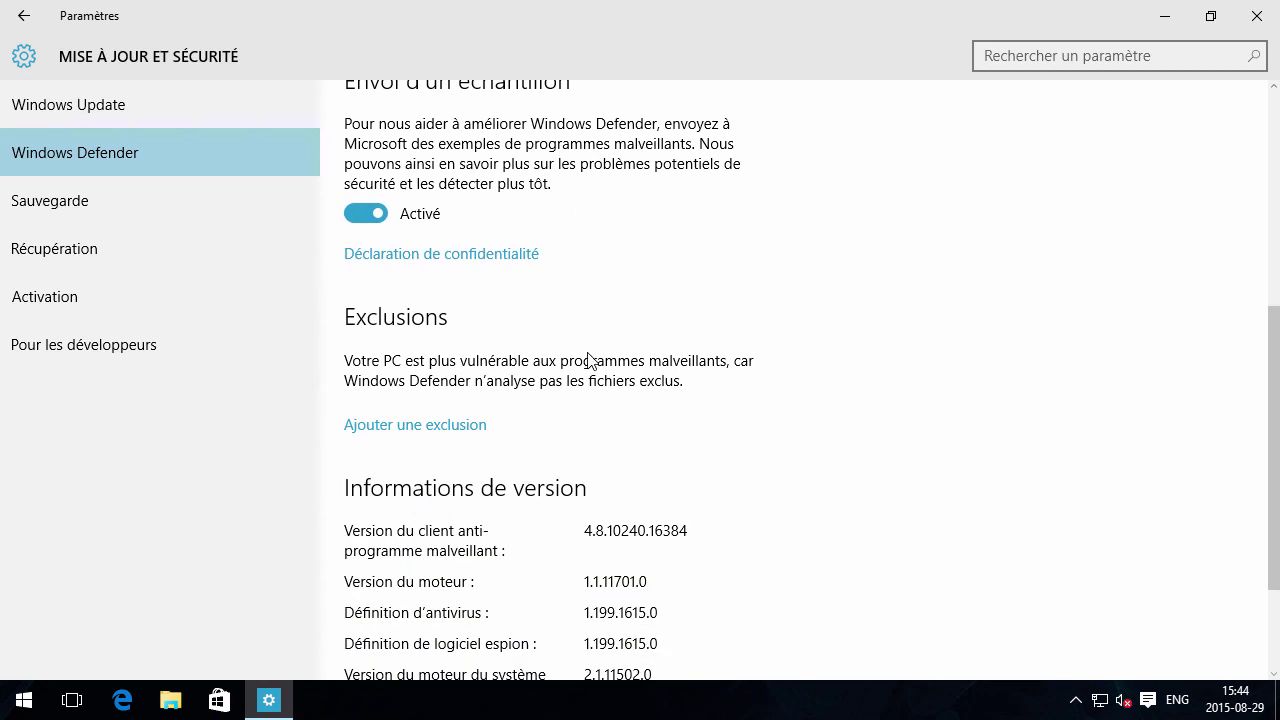
{"action": "scroll", "coordinate": [592, 334], "scroll_direction": "down", "scroll_amount": 3}
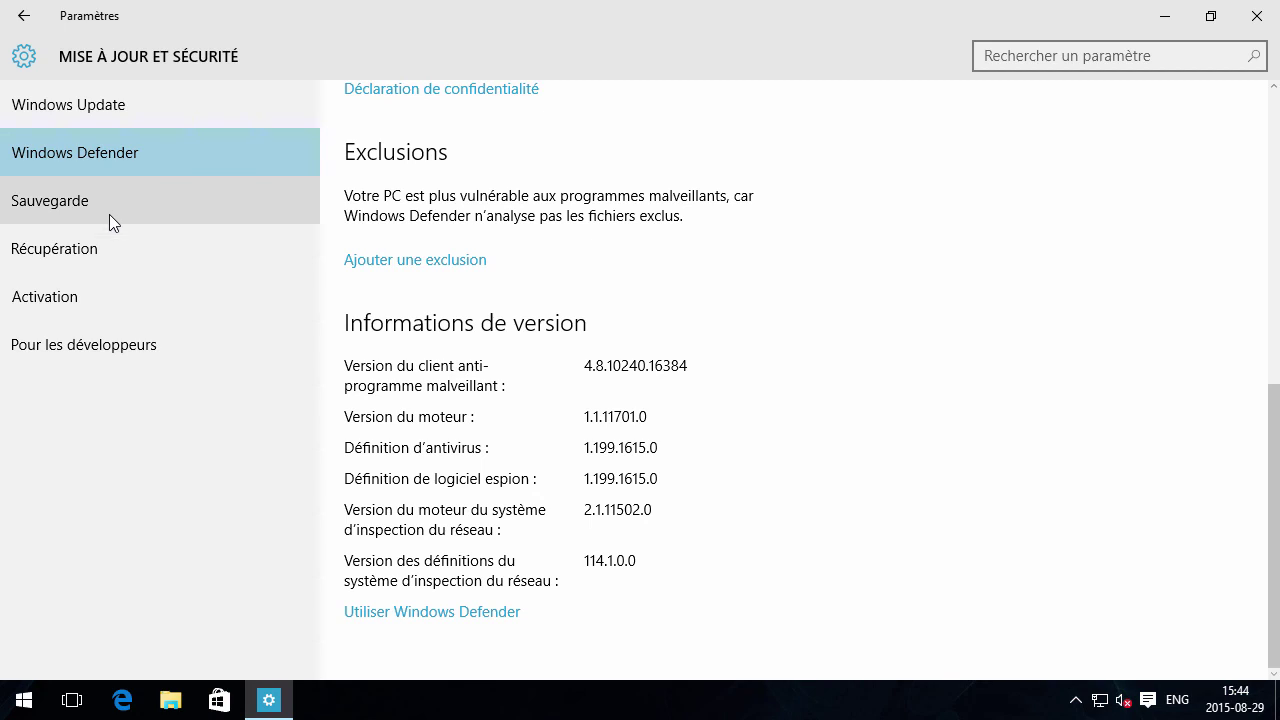
- Examine the Activation and Récupération pages of the update and security settings, and return to the settings overview
{"action": "left_click", "coordinate": [105, 296]}
{"action": "left_click", "coordinate": [103, 247]}
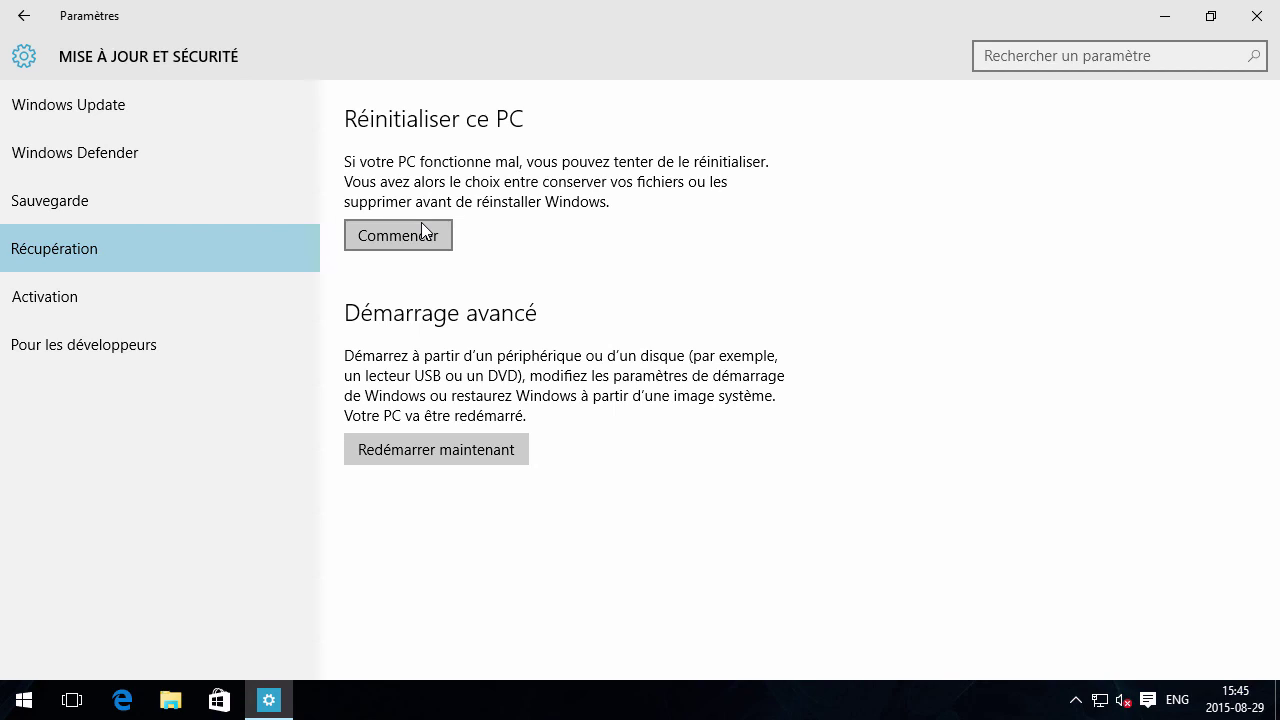
{"action": "left_click", "coordinate": [23, 17]}
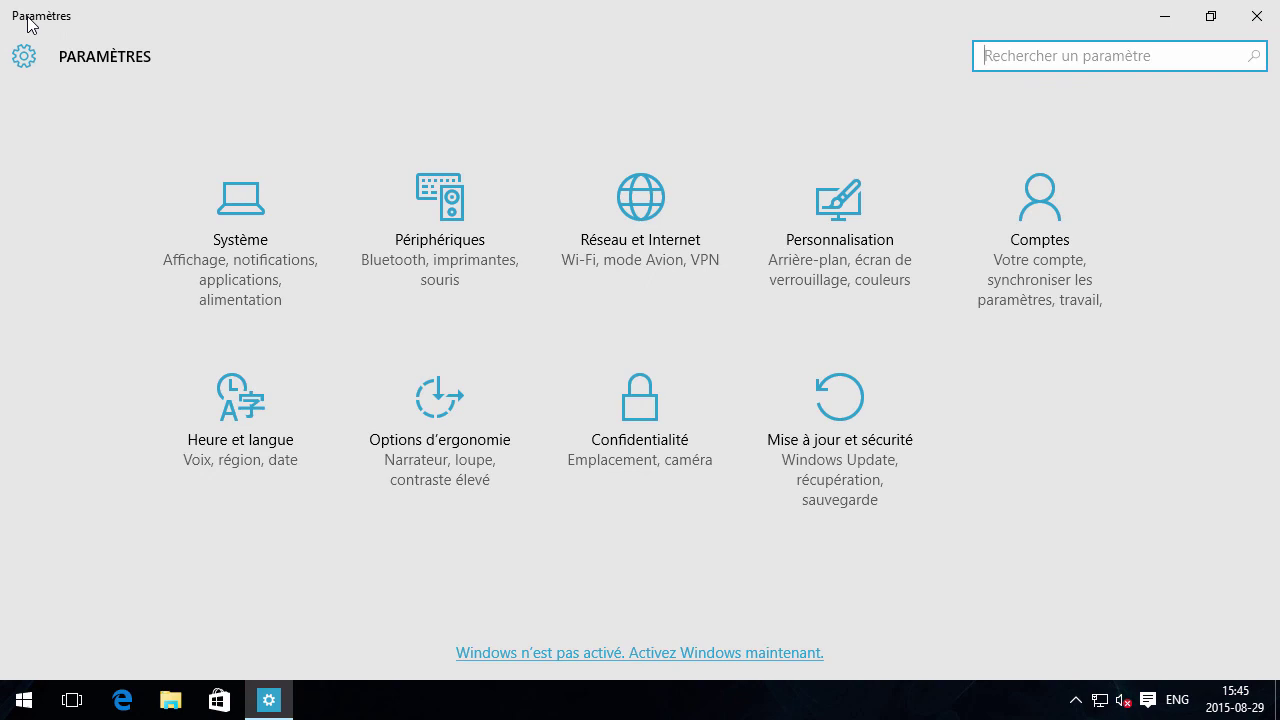